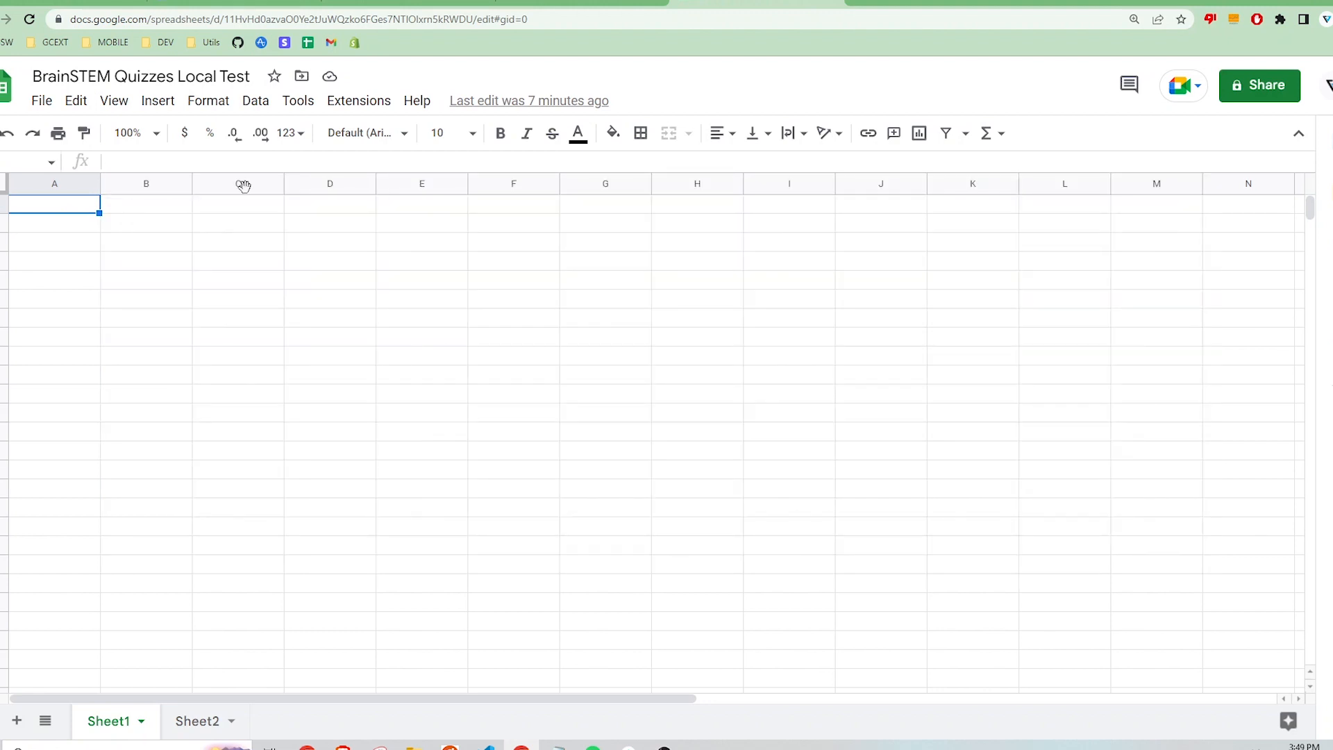
- Open the BrainSTEM Quizzes add-on and launch its quiz editor
left_click(360, 107)
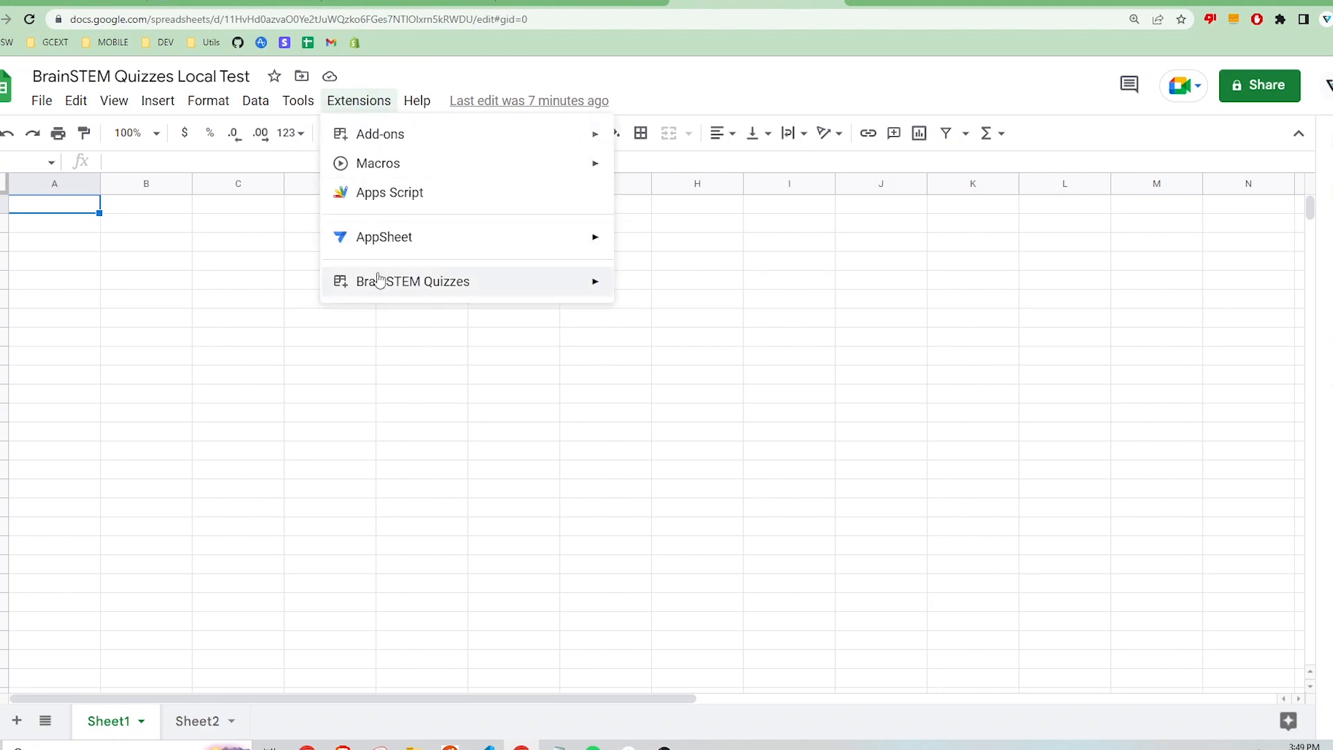
mouse_move(441, 286)
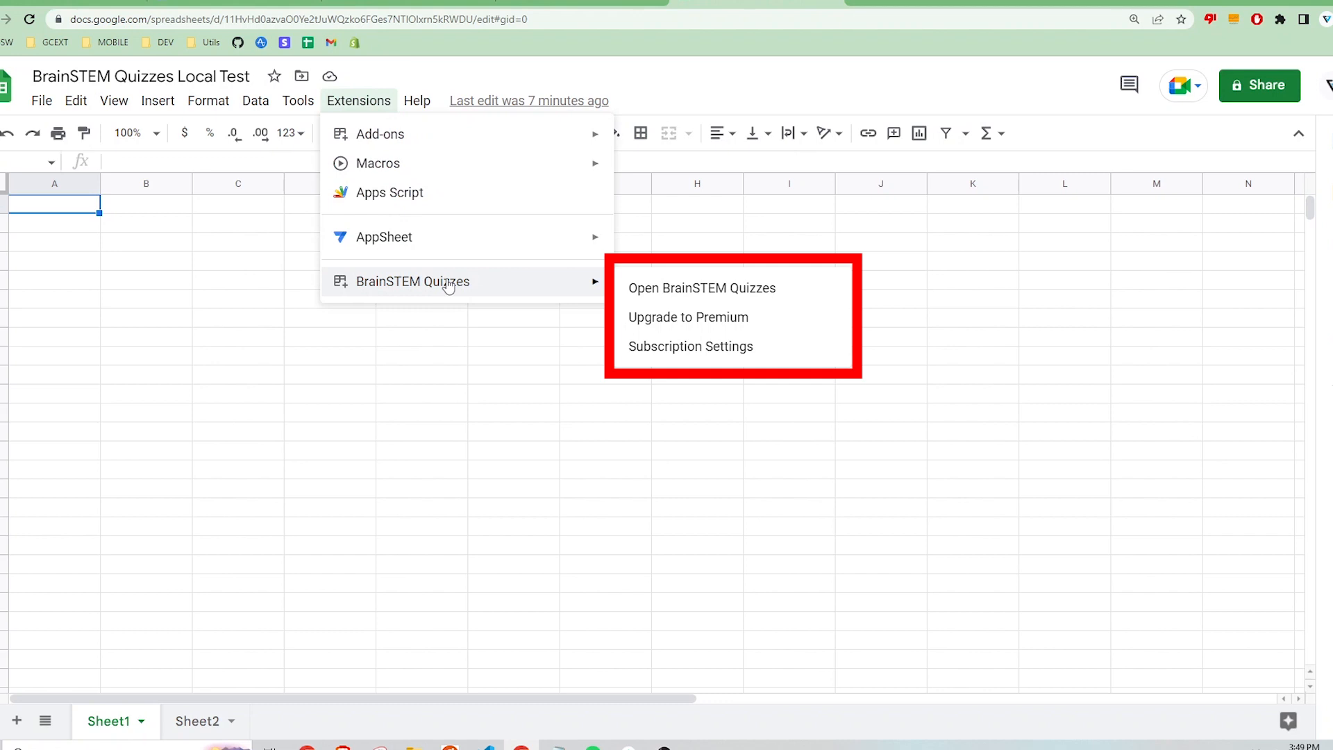
left_click(728, 290)
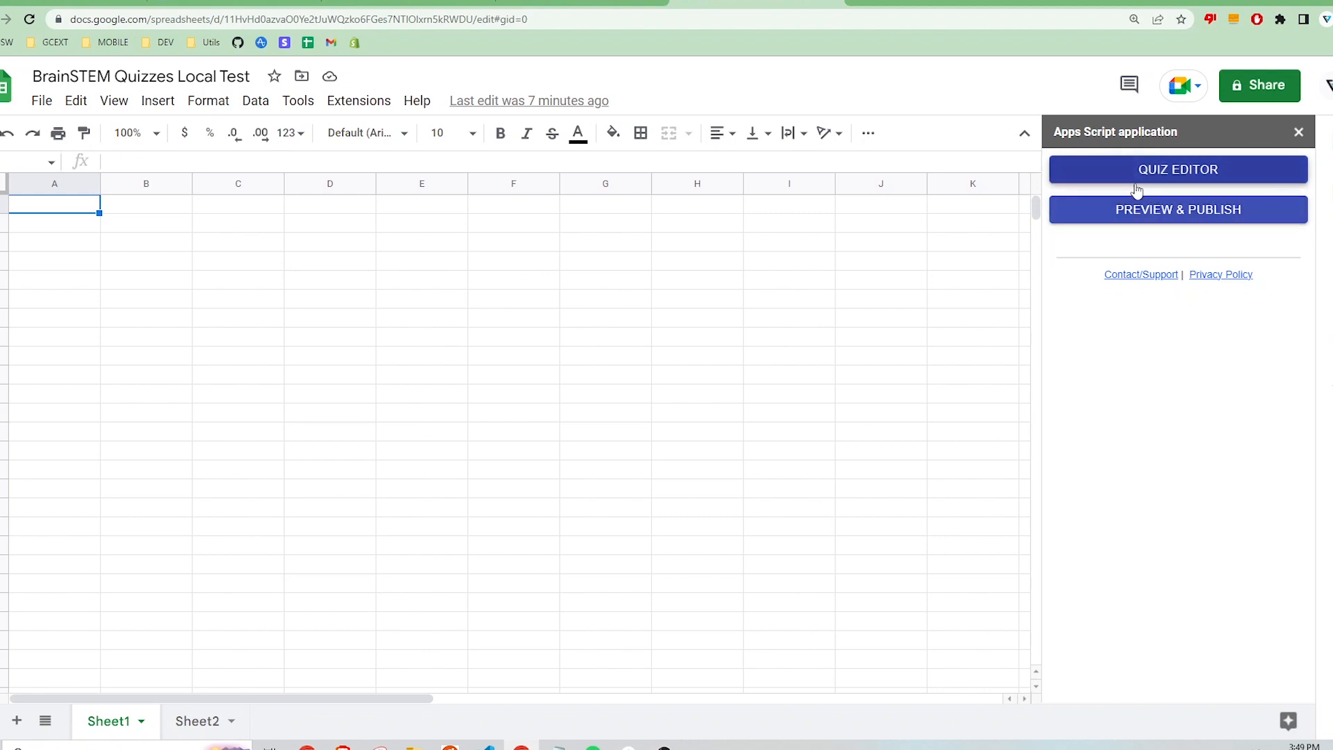
left_click(1178, 173)
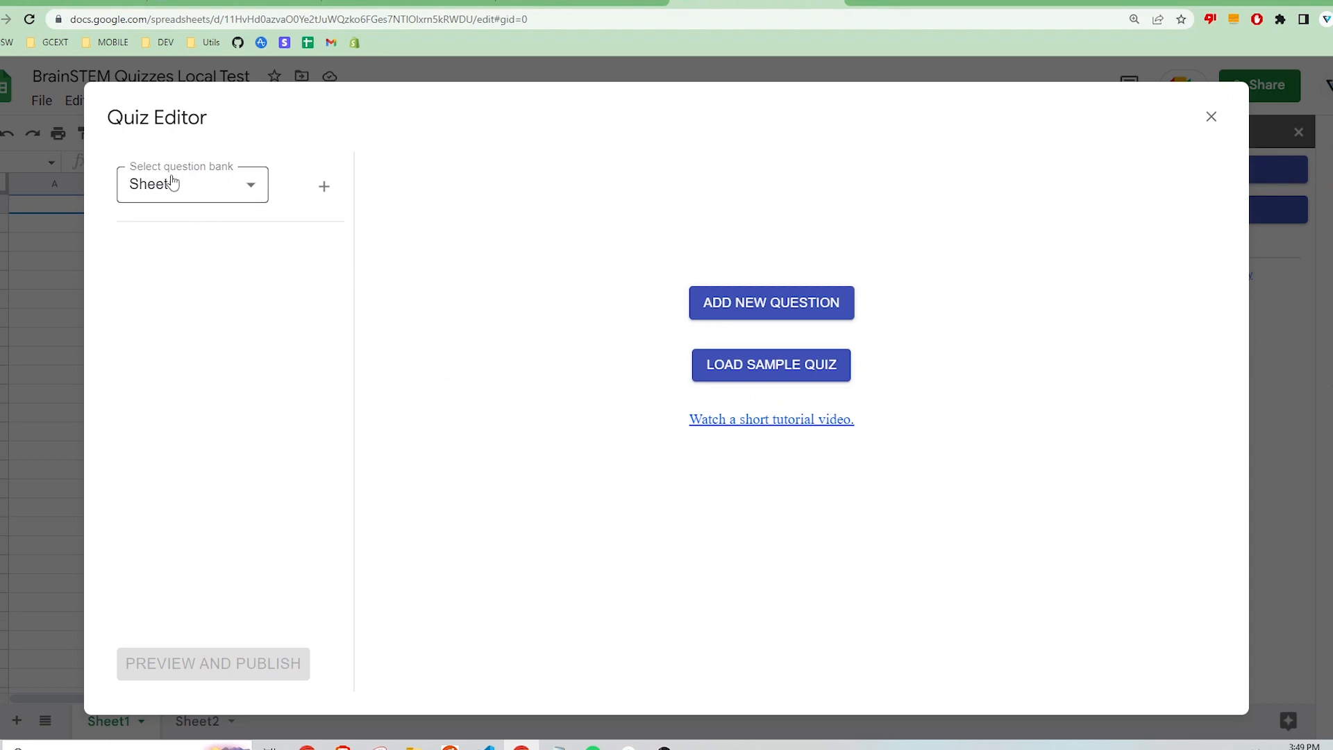
- Choose Sheet1 as the question bank and add a new question to it
left_click(238, 184)
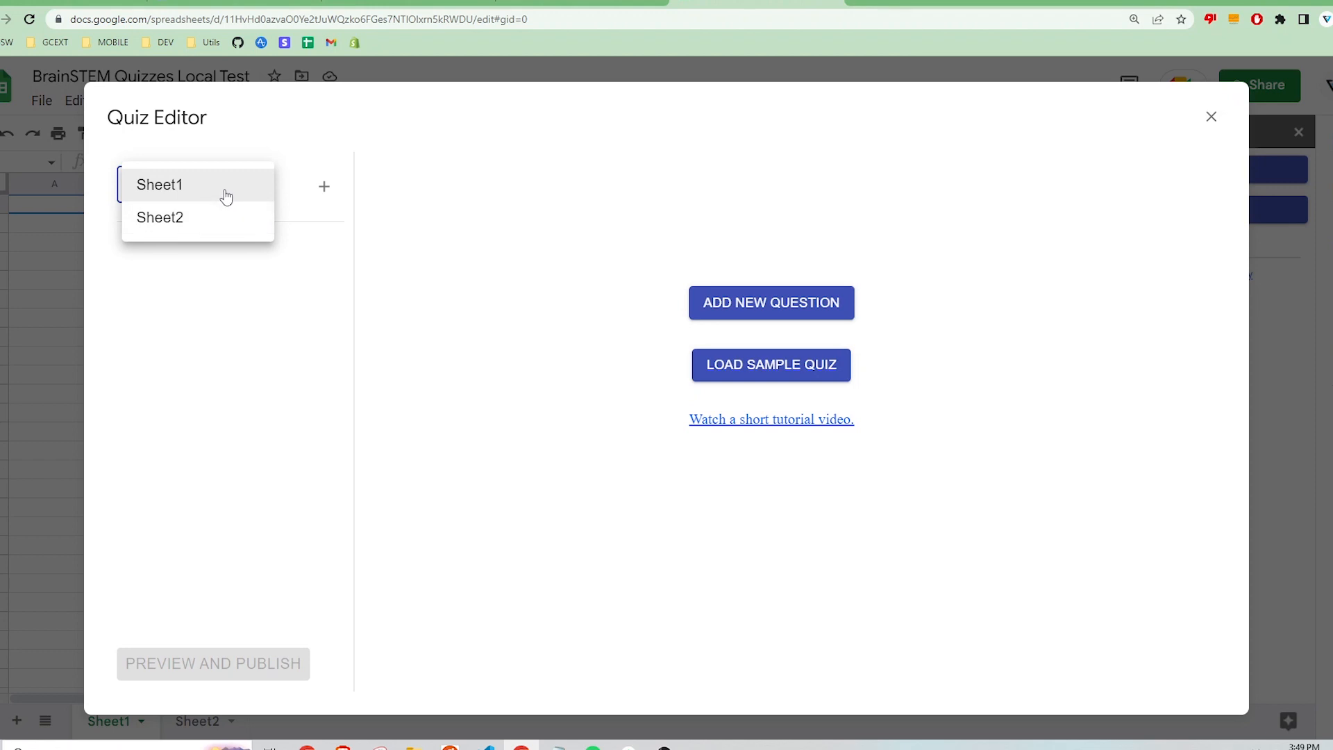
left_click(226, 196)
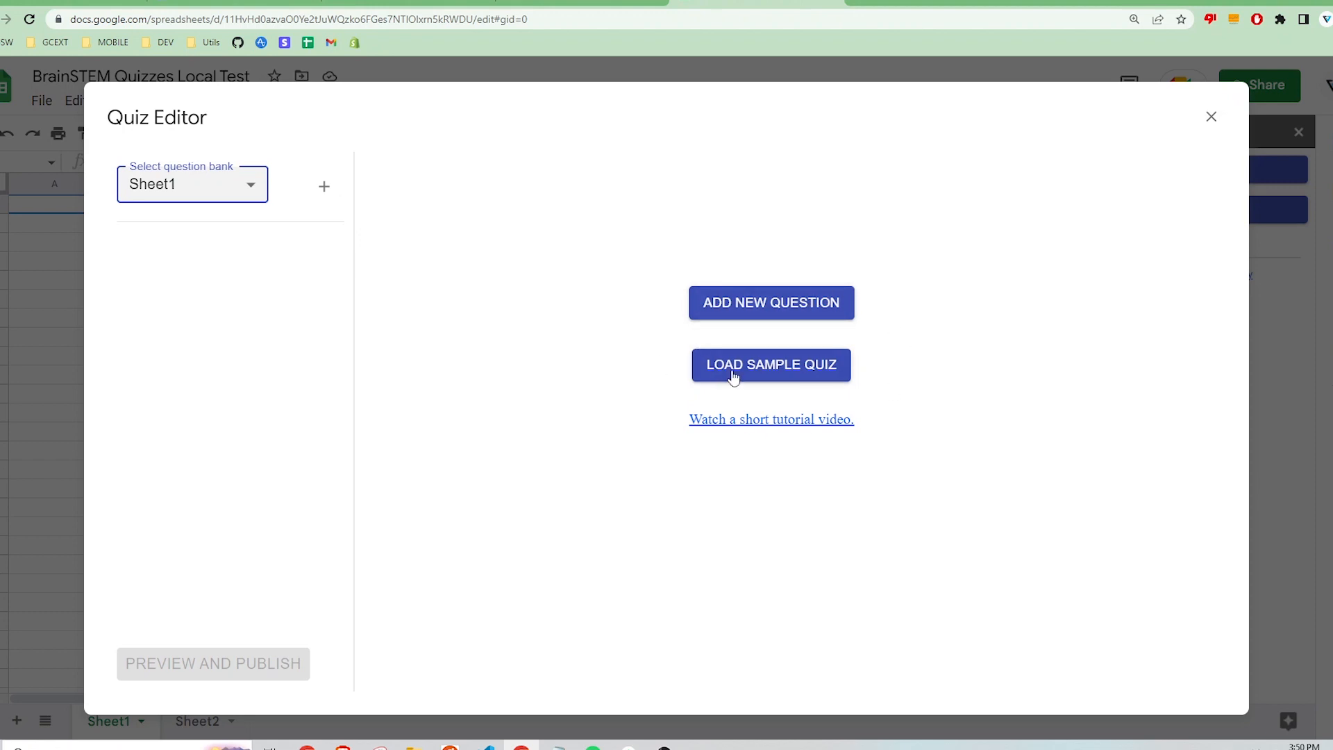
left_click(755, 309)
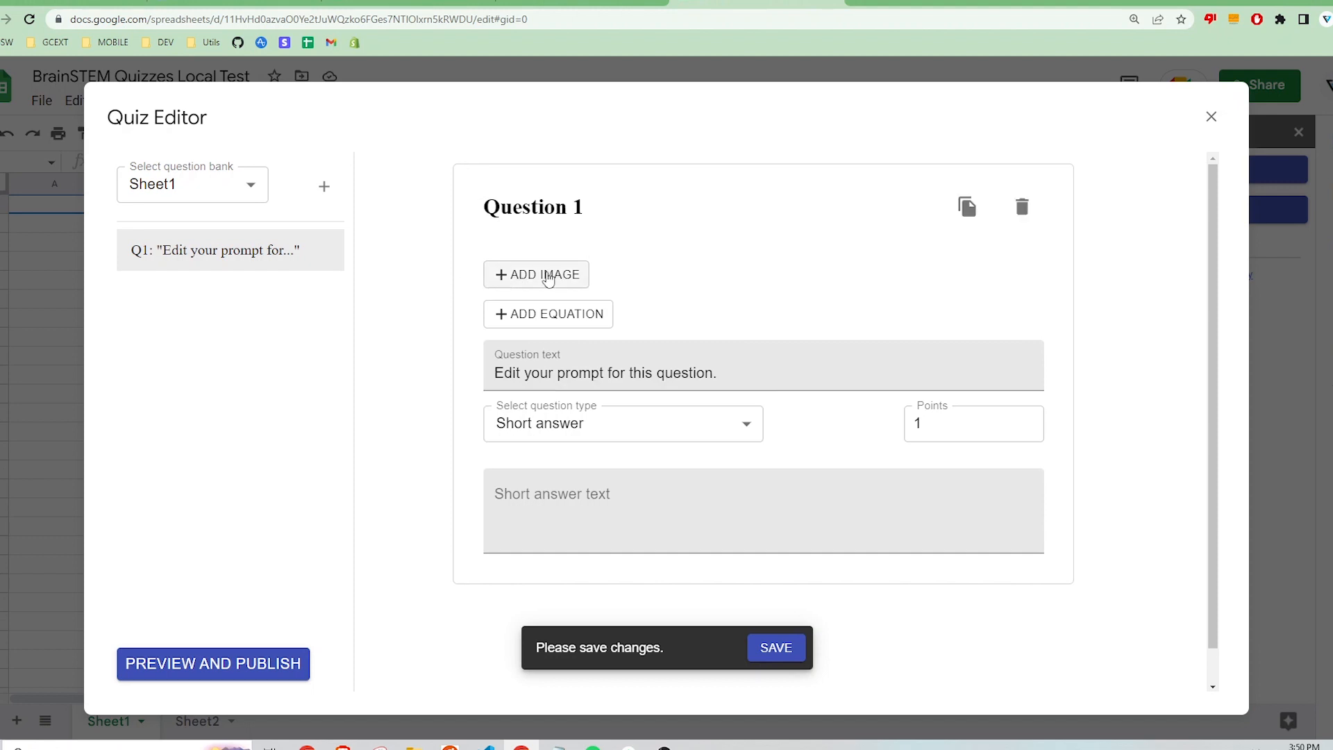
- Upload the diagram1 picture as the image for Question 1
left_click(548, 275)
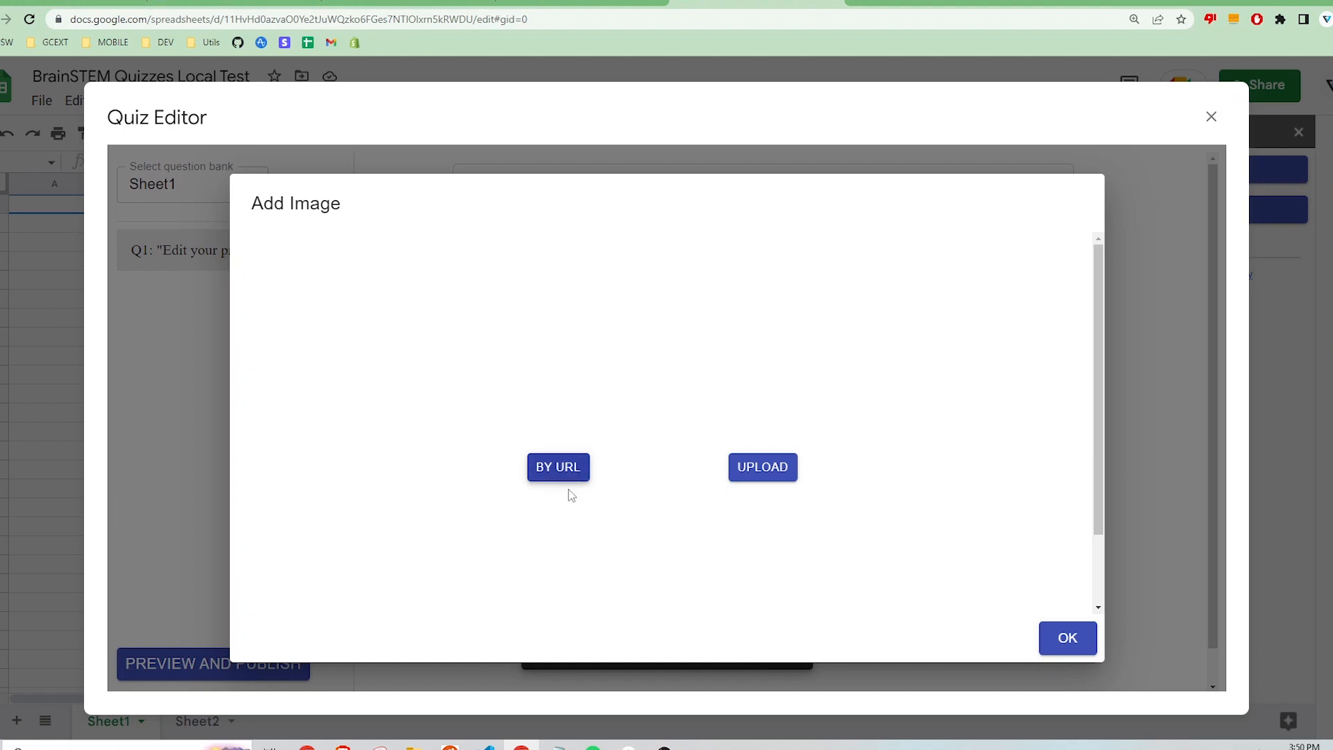
left_click(769, 474)
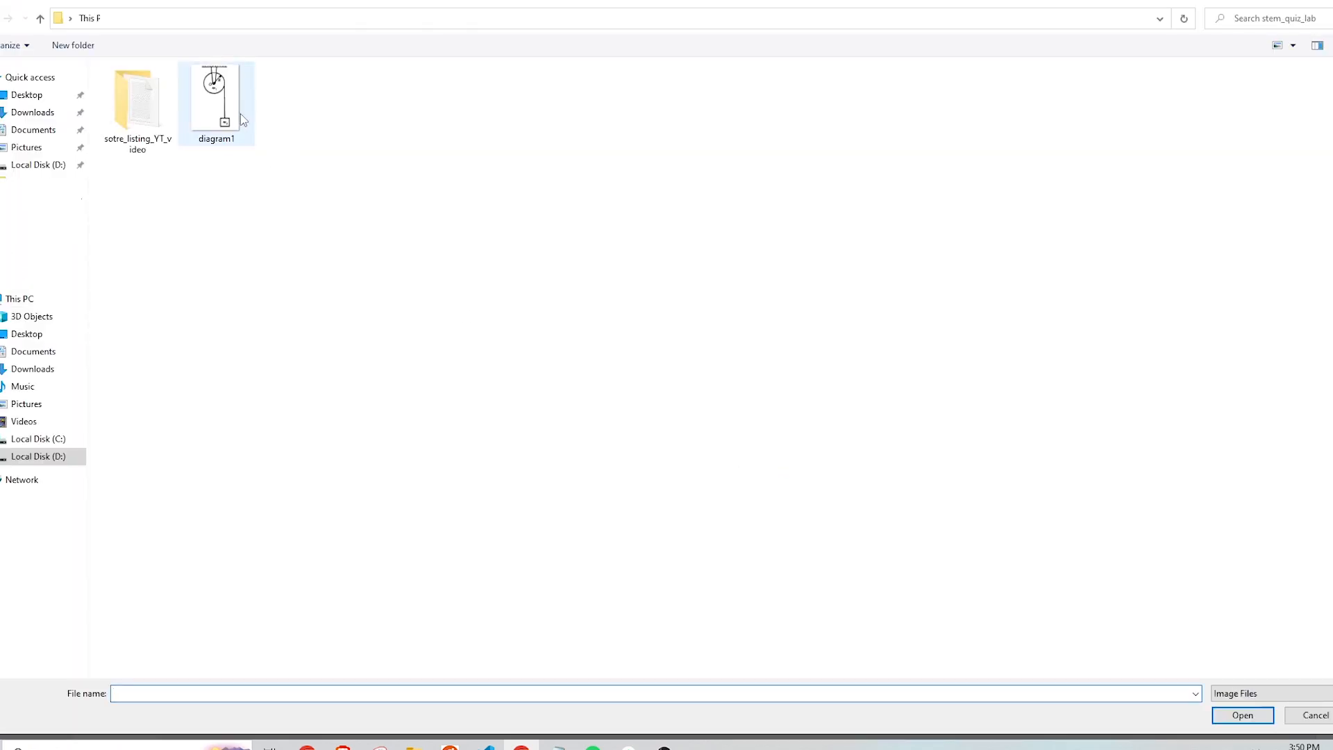
left_click(235, 115)
double_click(235, 114)
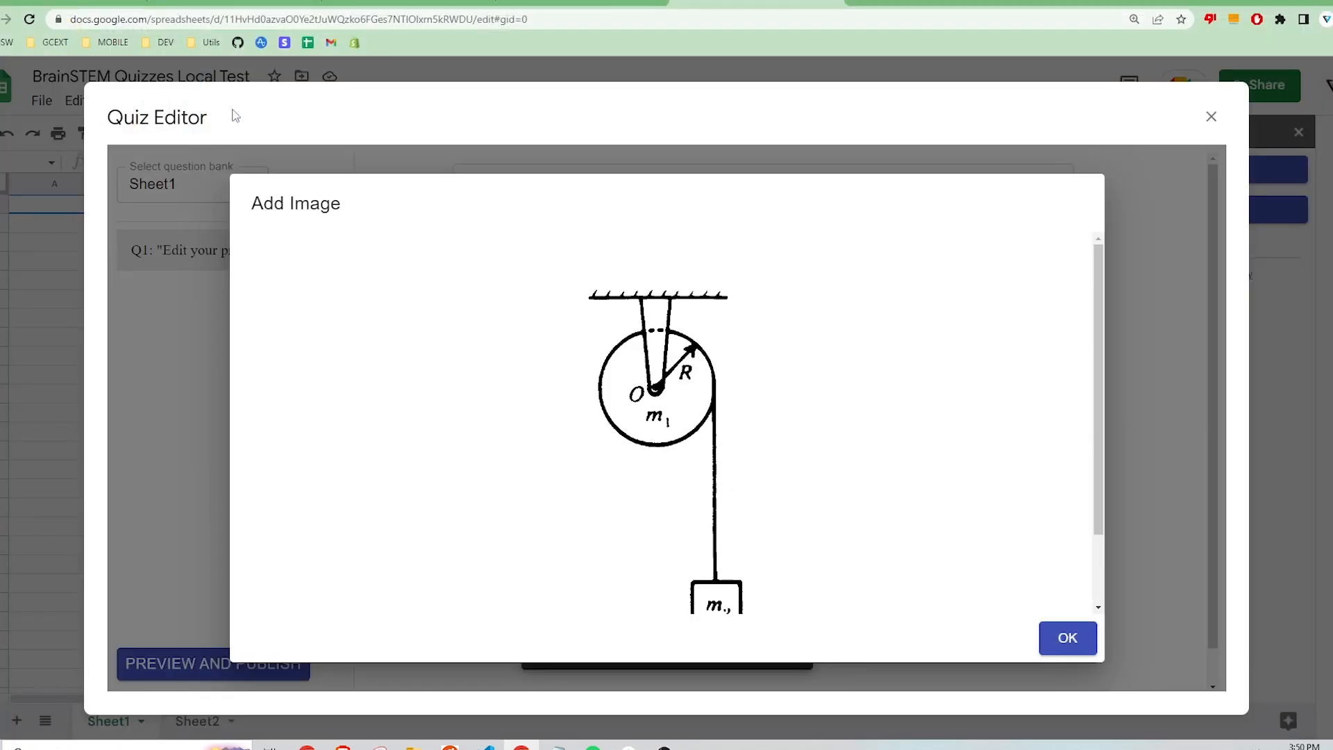
scroll(928, 420, "down", 2)
scroll(926, 420, "up", 2)
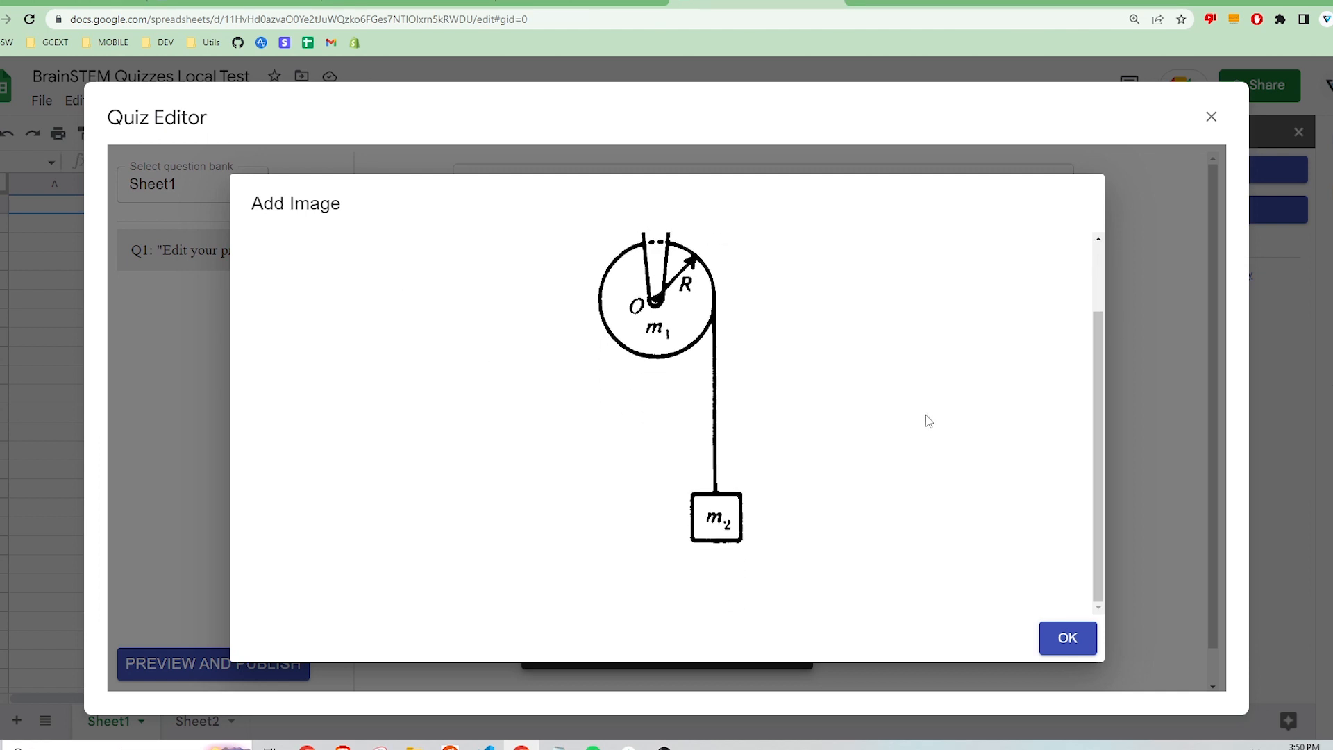
scroll(927, 420, "down", 2)
mouse_move(660, 506)
left_click(1087, 637)
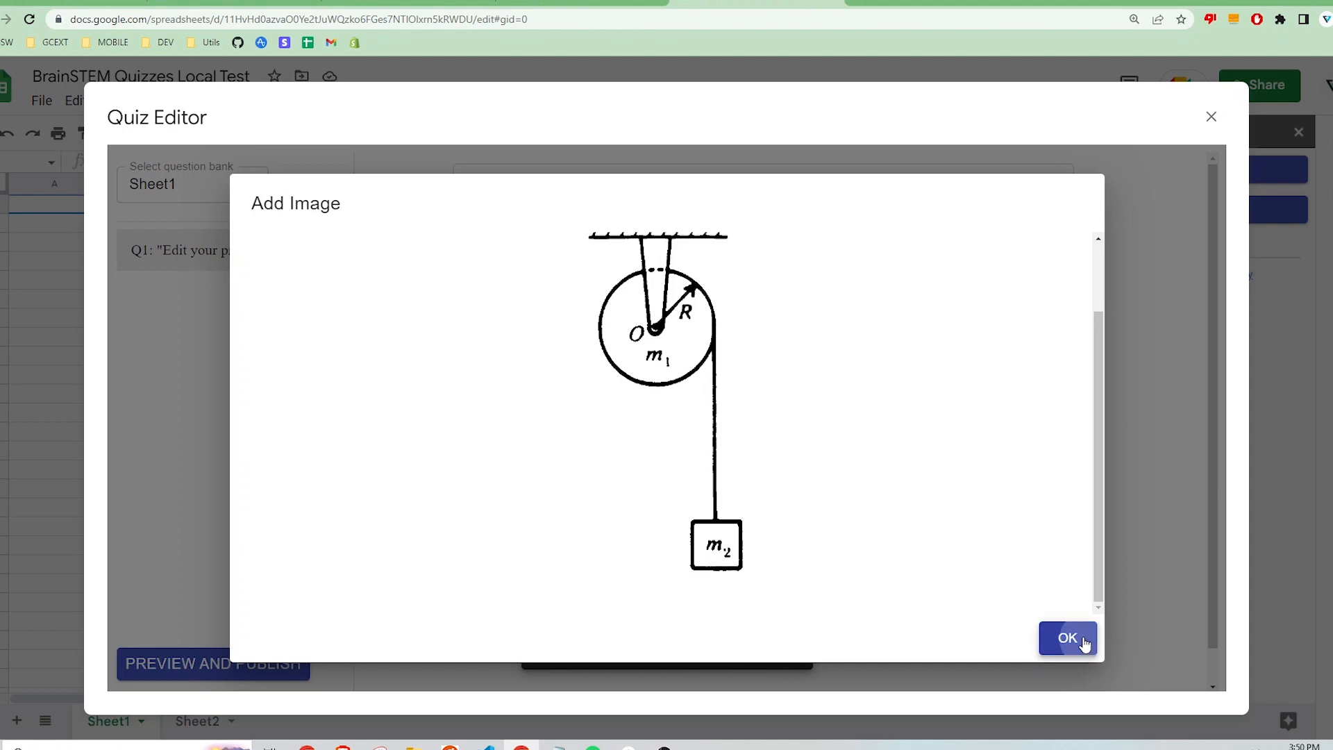
- Add an equation to Question 1 and replace its placeholder with m_1=m_2
scroll(1054, 428, "down", 1)
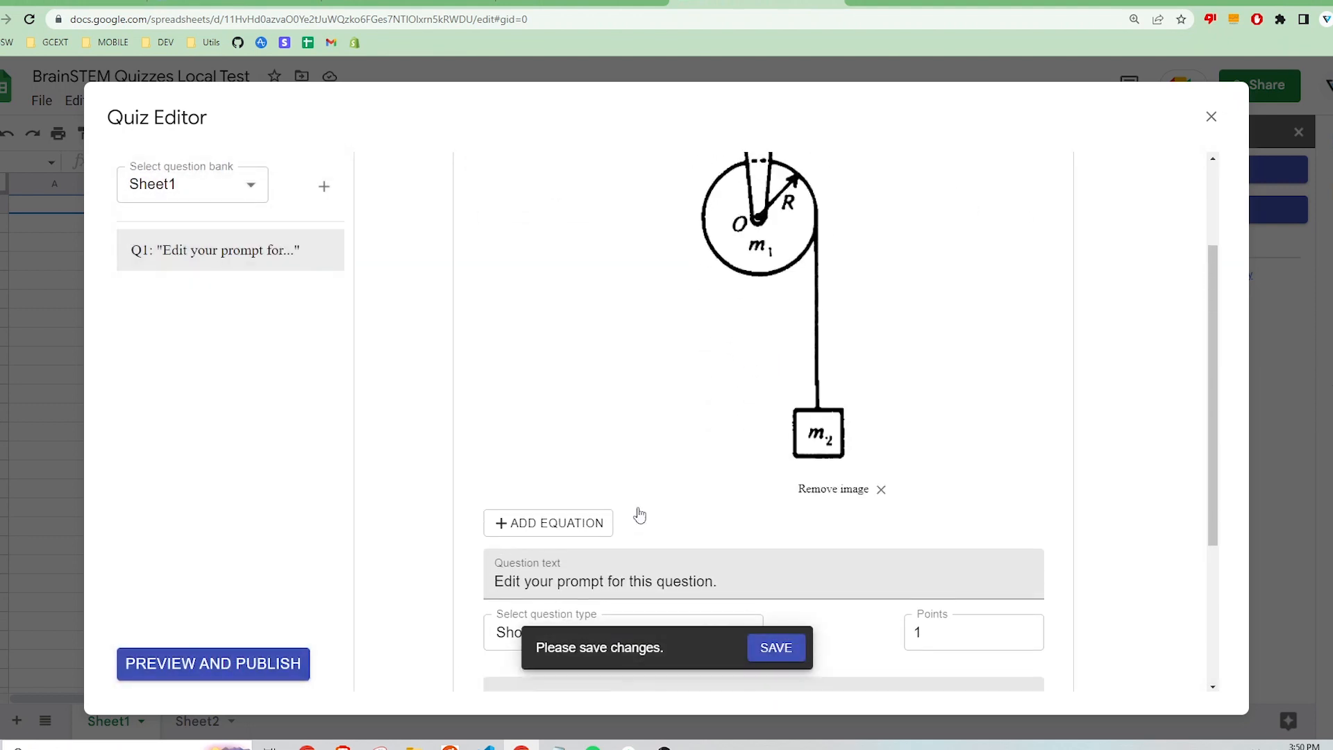
left_click(573, 514)
left_click(716, 522)
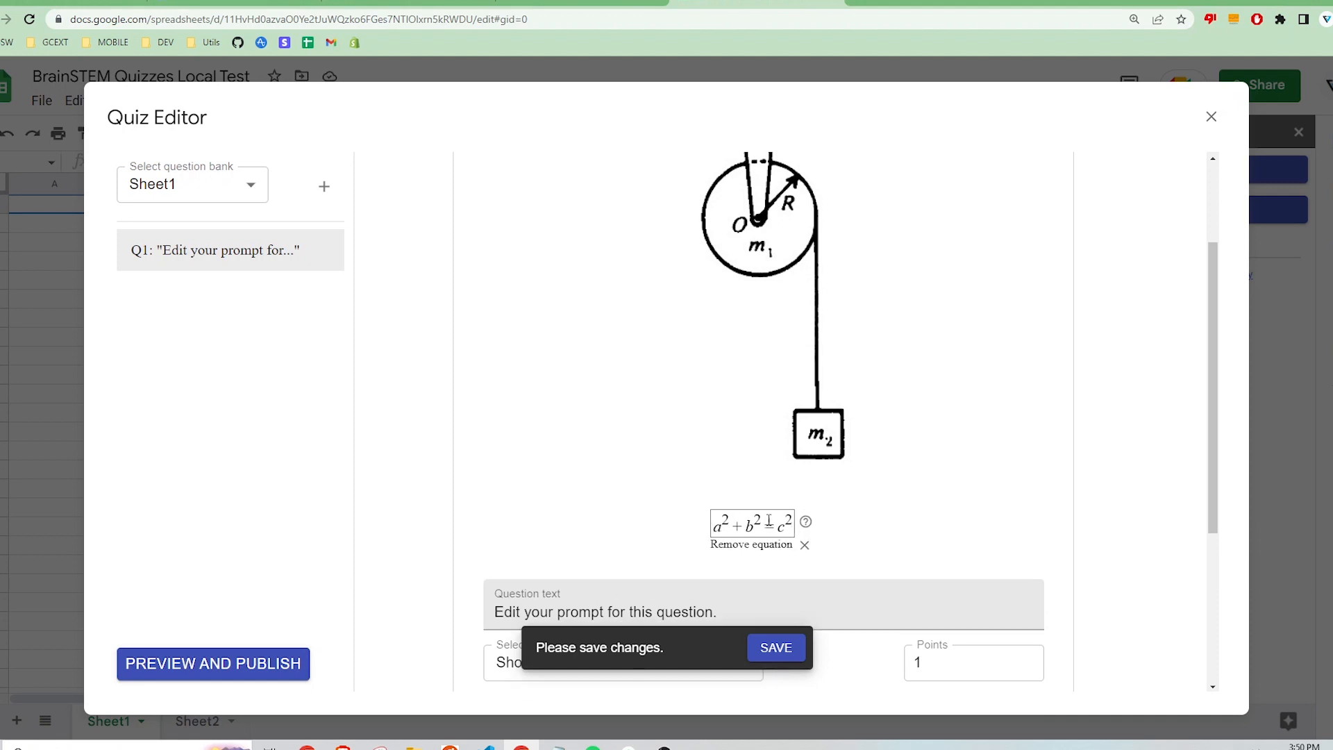
key("ctrl+a")
type("m_1")
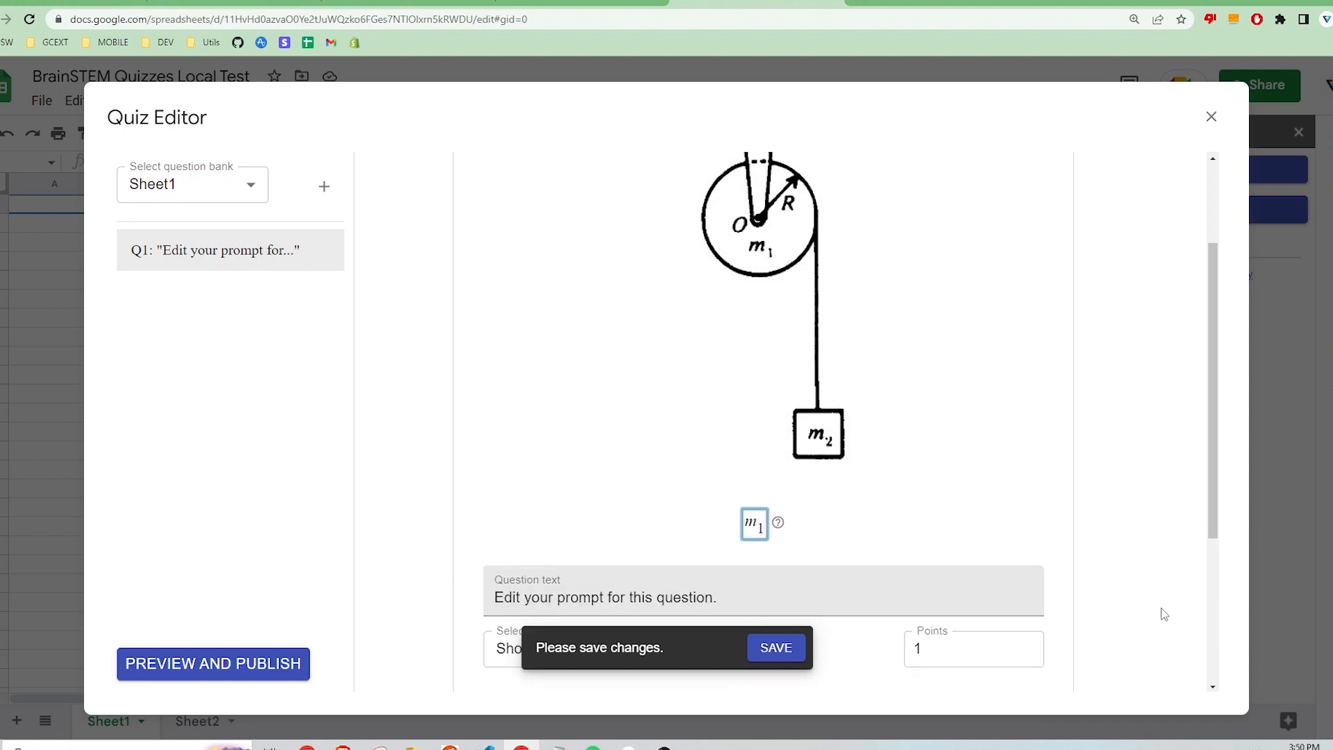
type("=m_2")
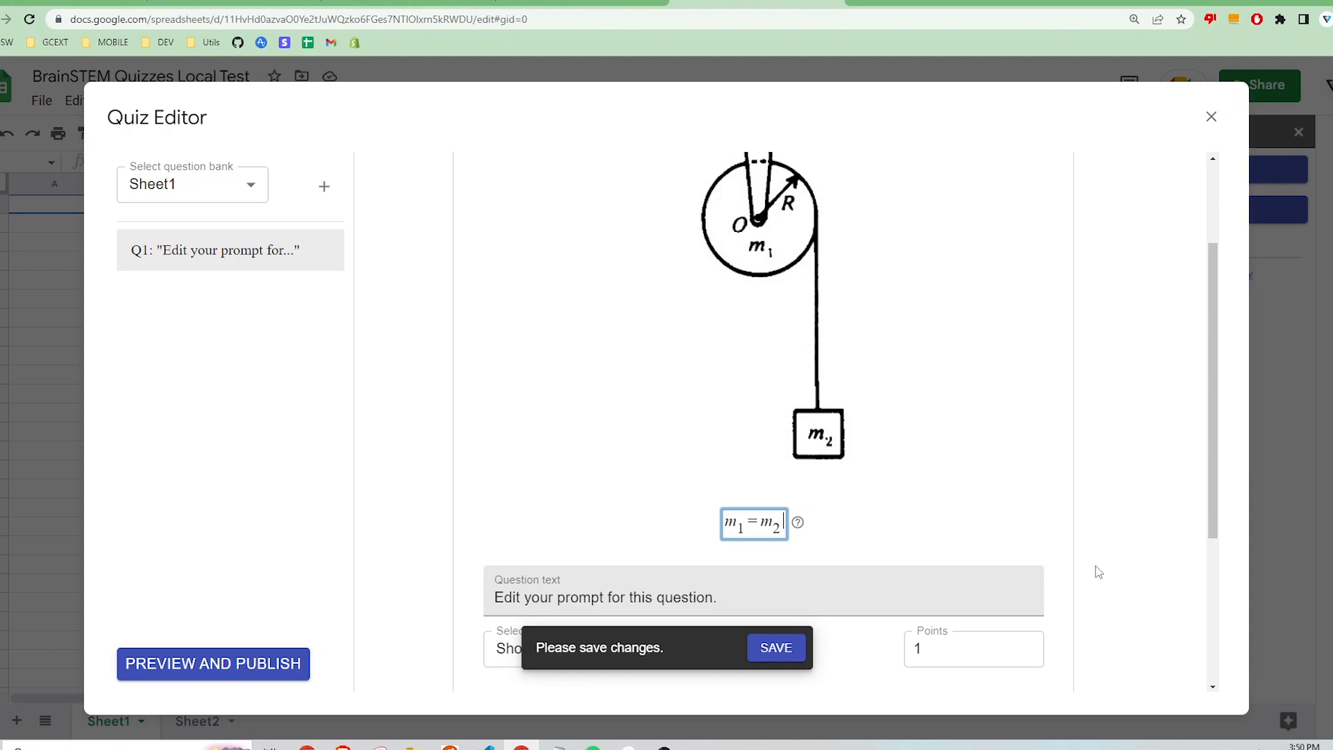
left_click(1038, 485)
- Replace the placeholder question text with "What is the moment caused by mass 2?"
scroll(1038, 485, "down", 2)
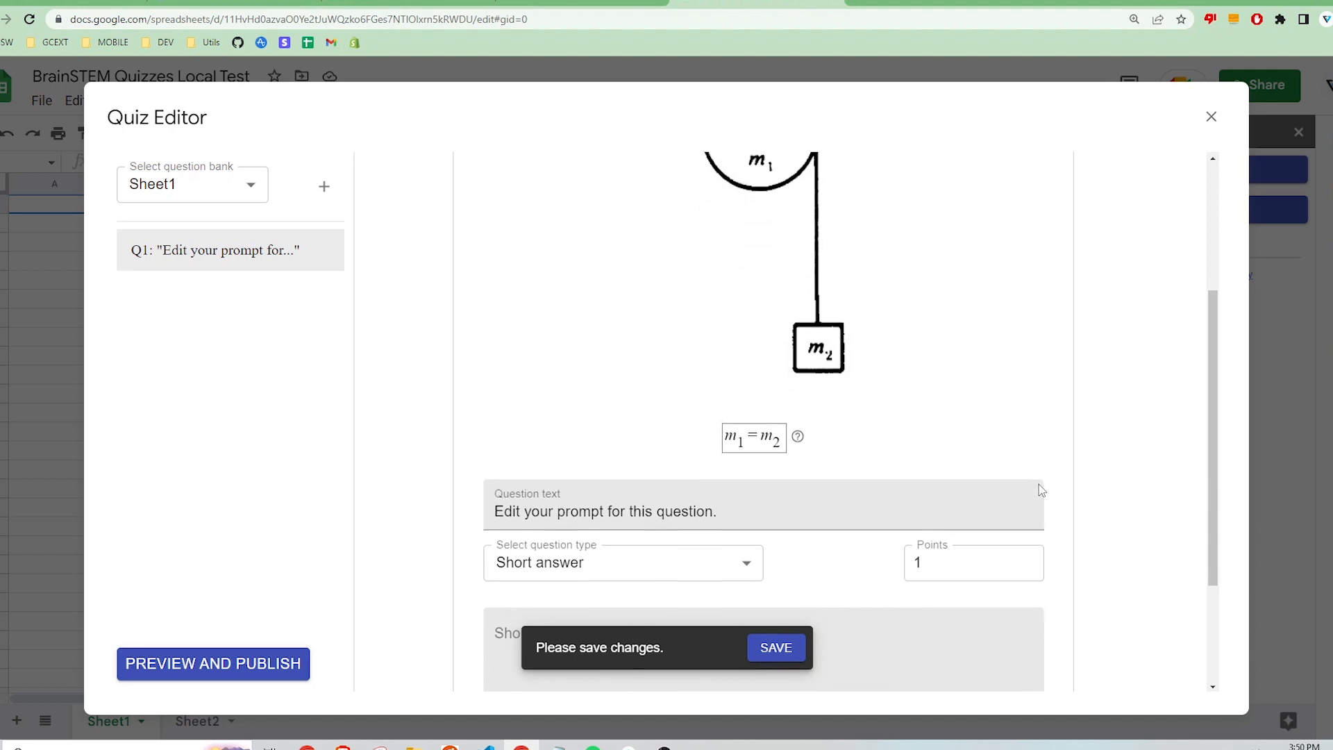
left_click_drag(751, 453, 497, 452)
type("Wha")
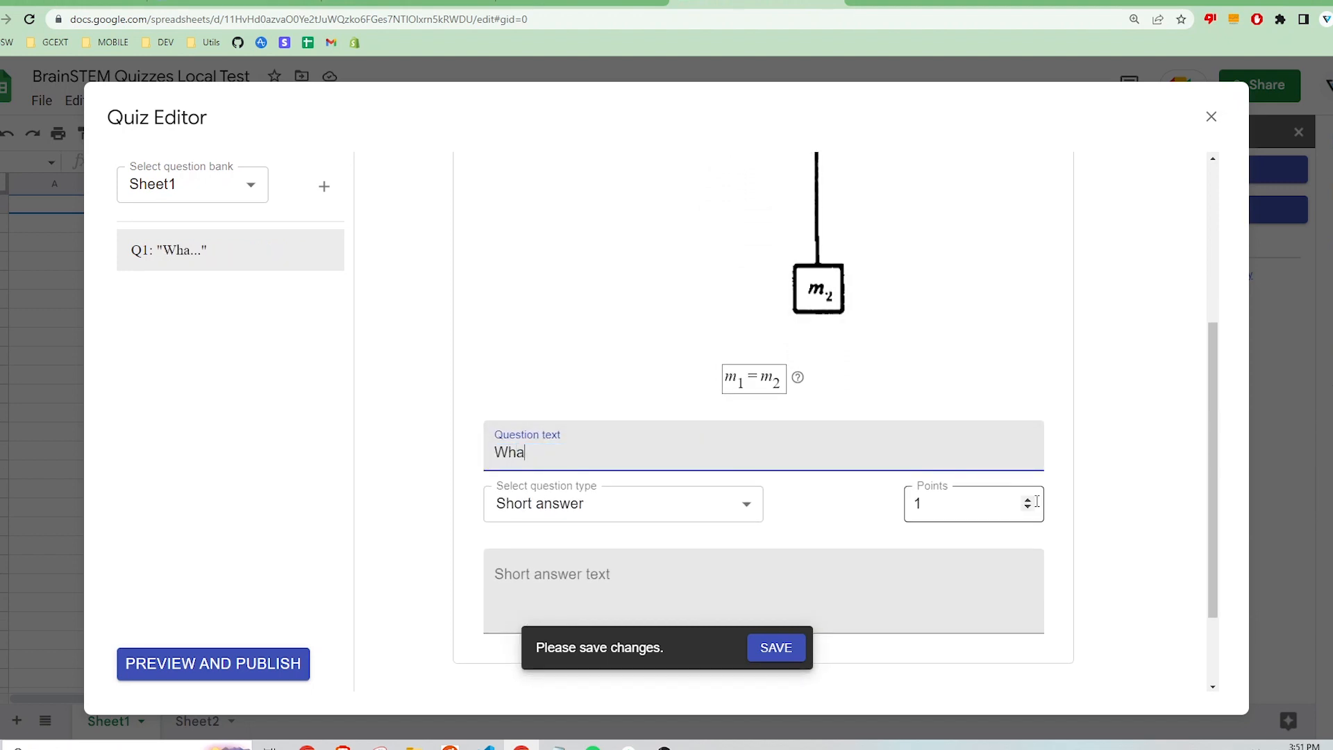
type("t is the moment caused by mass 2?")
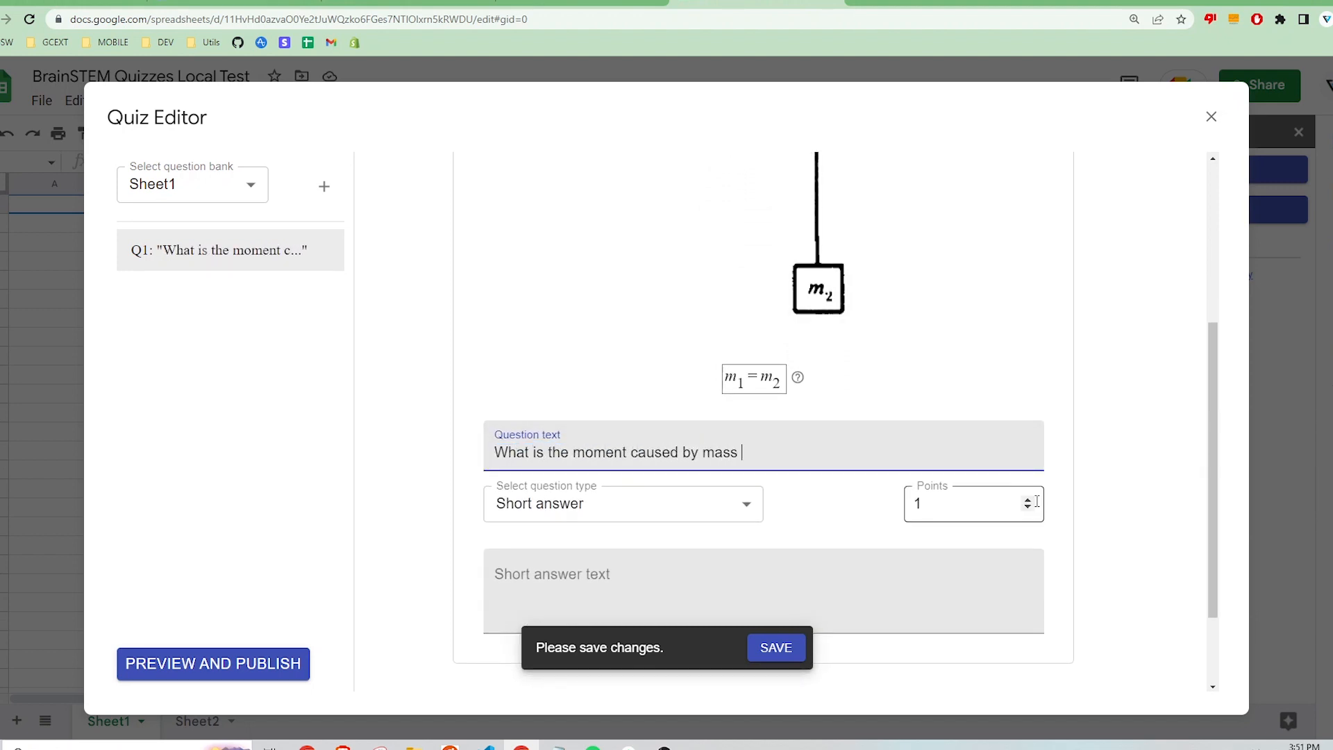
left_click(1108, 436)
- Set the question type to Multiple choice (math options)
scroll(1111, 442, "down", 1)
scroll(1111, 442, "down", 1)
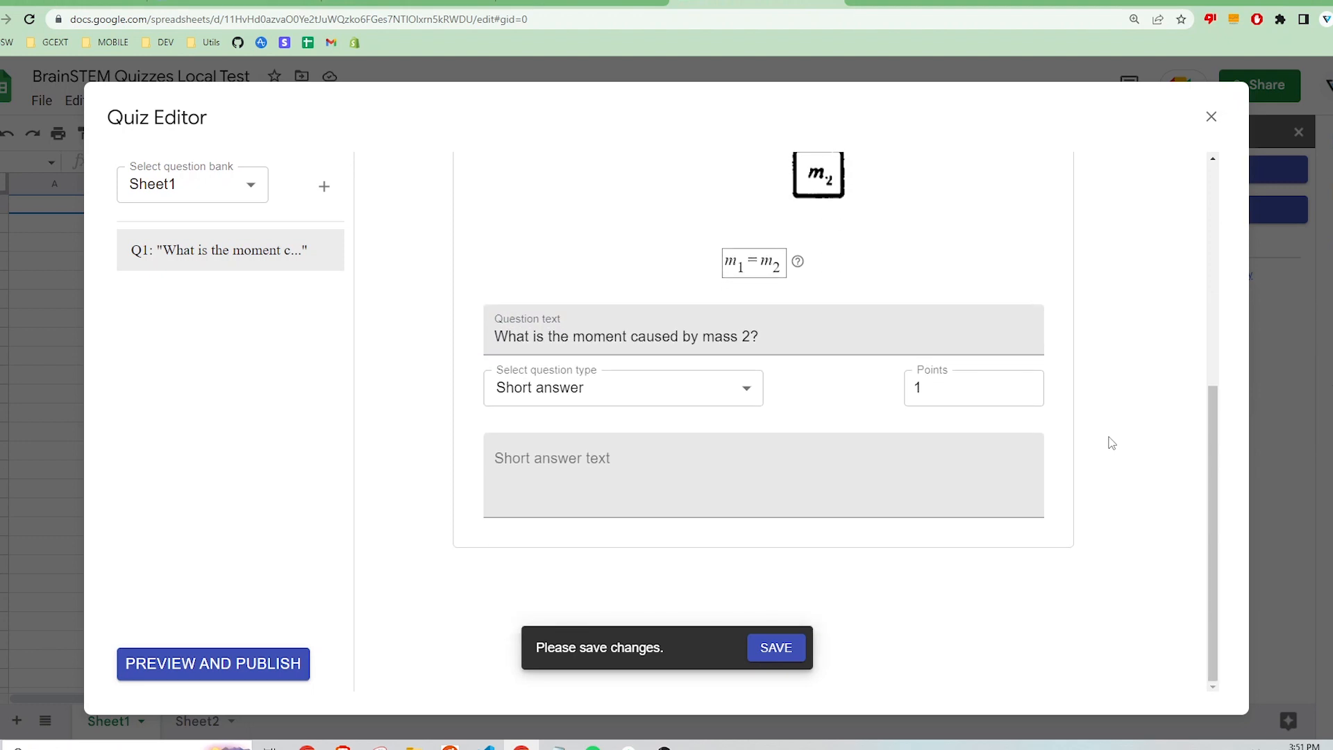
left_click(673, 389)
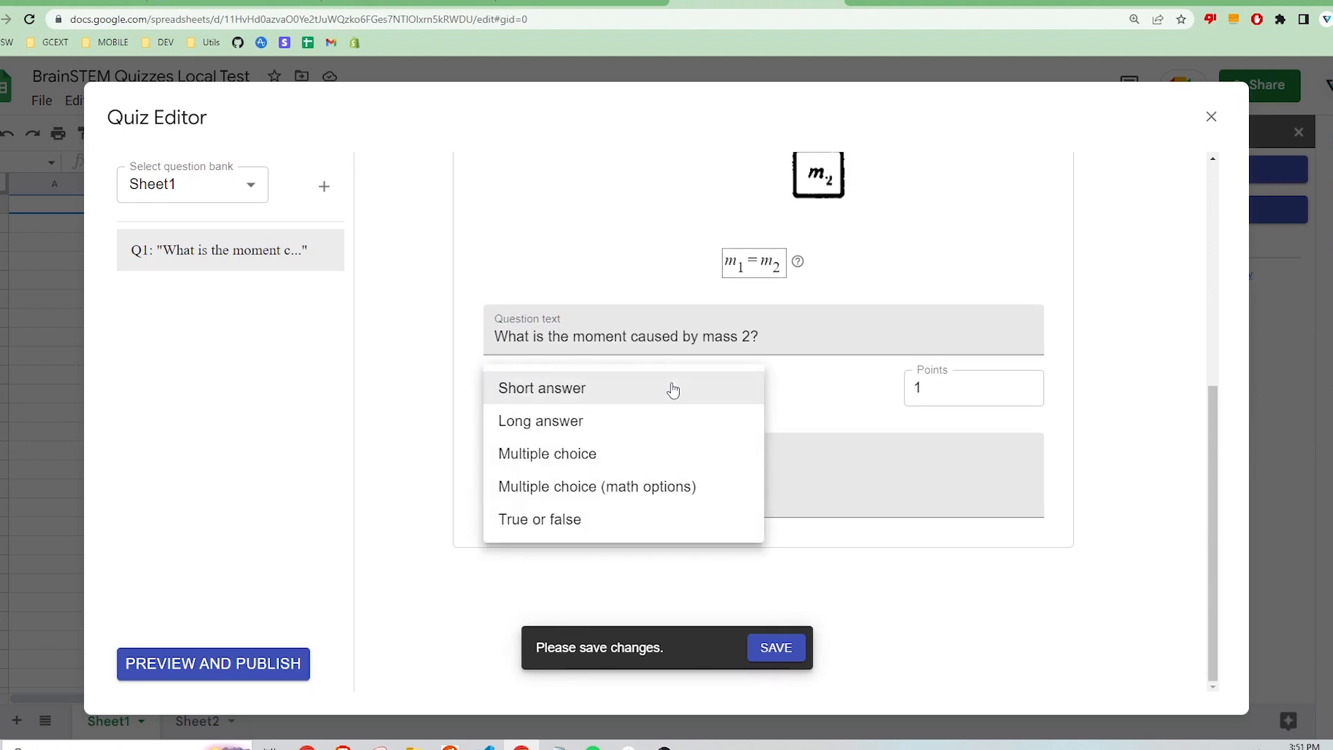
left_click(576, 488)
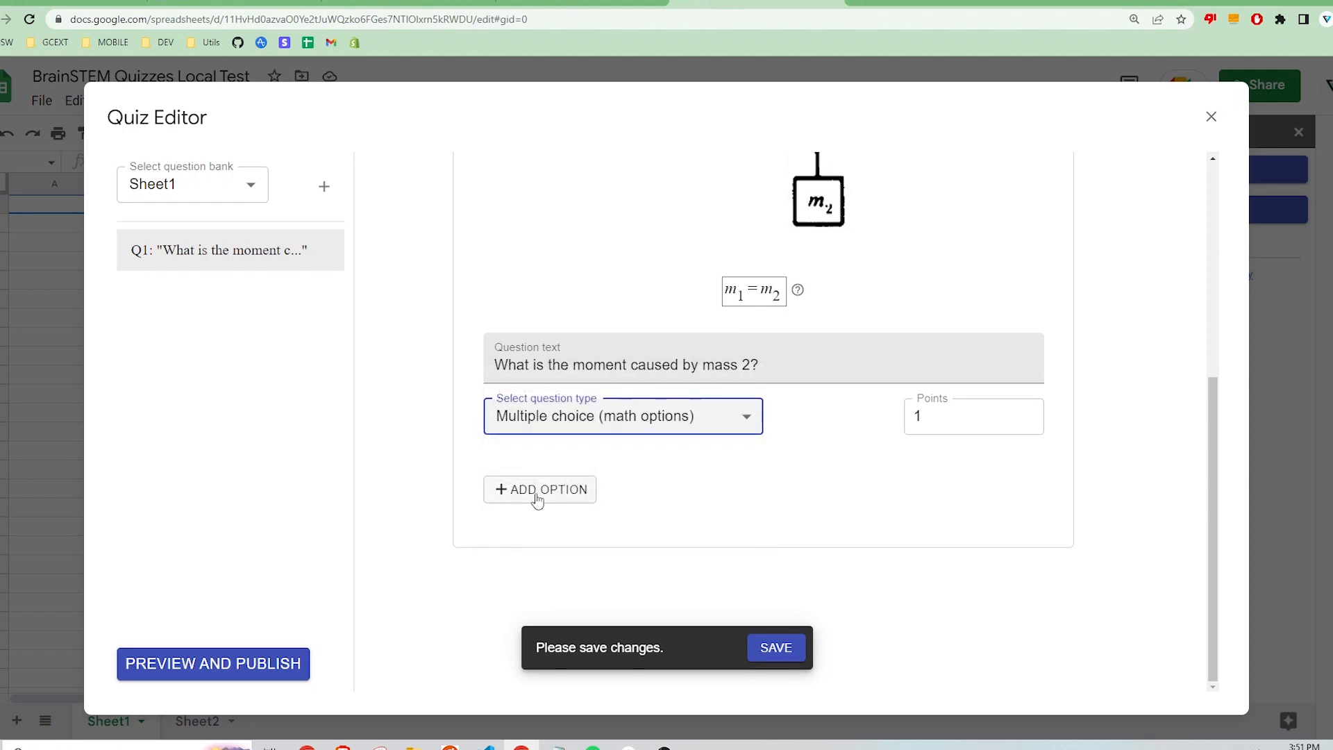
- Add three math answer options to the question: m_2g, m_1g and m_2gR
left_click(521, 490)
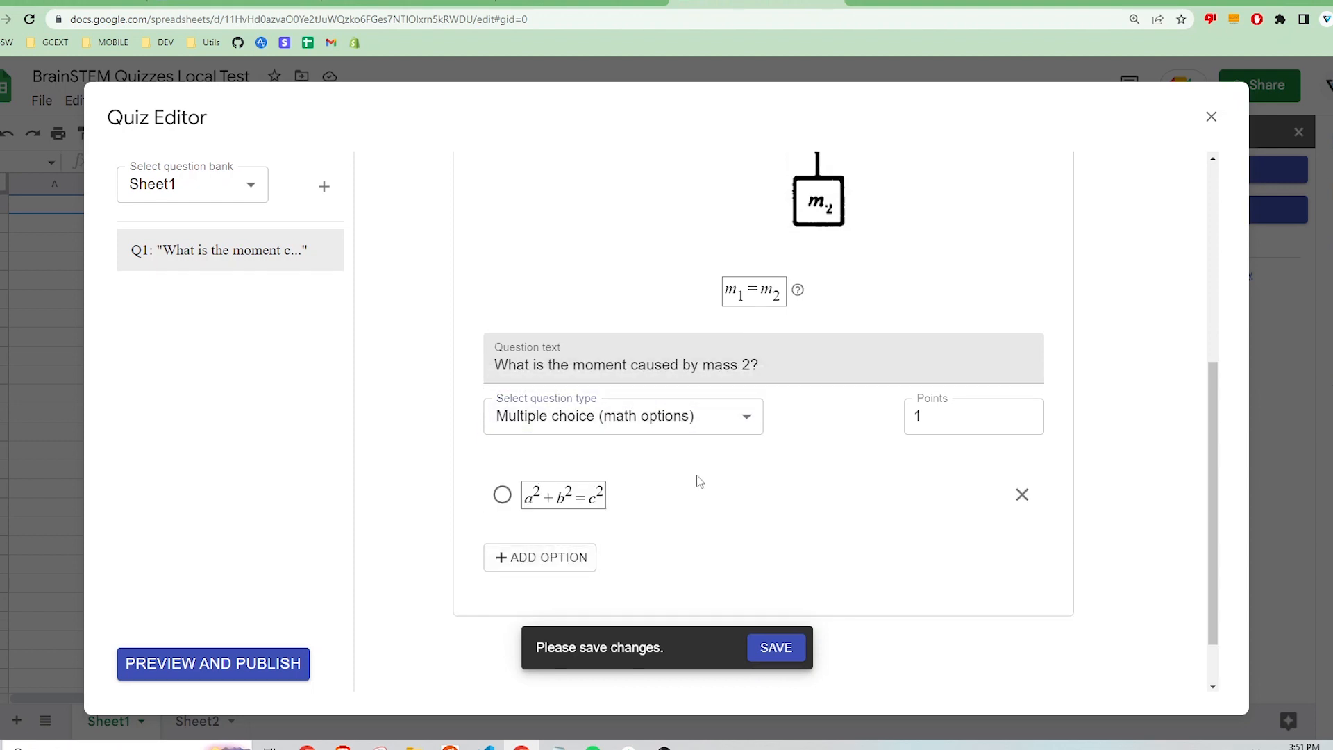
scroll(699, 479, "down", 1)
type("m_2")
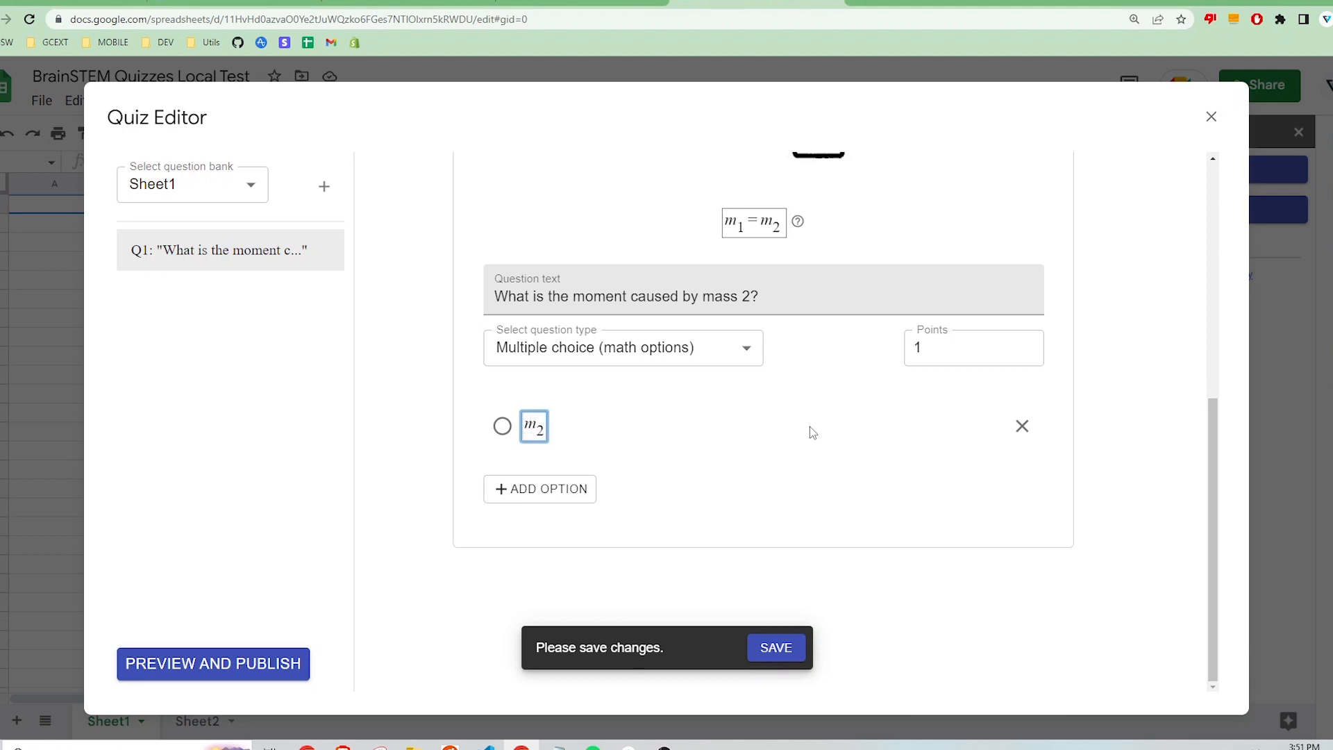
type("g")
left_click(591, 489)
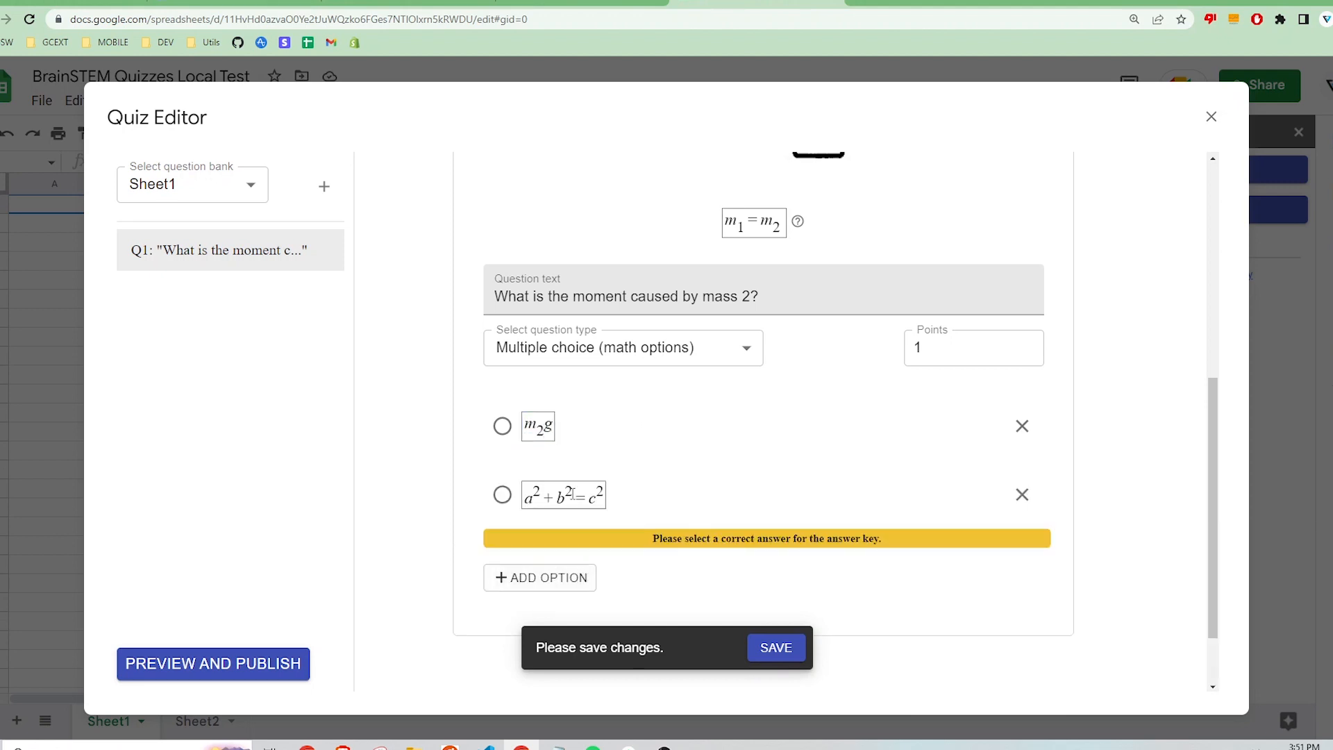
key("BackSpace")
type("m_1")
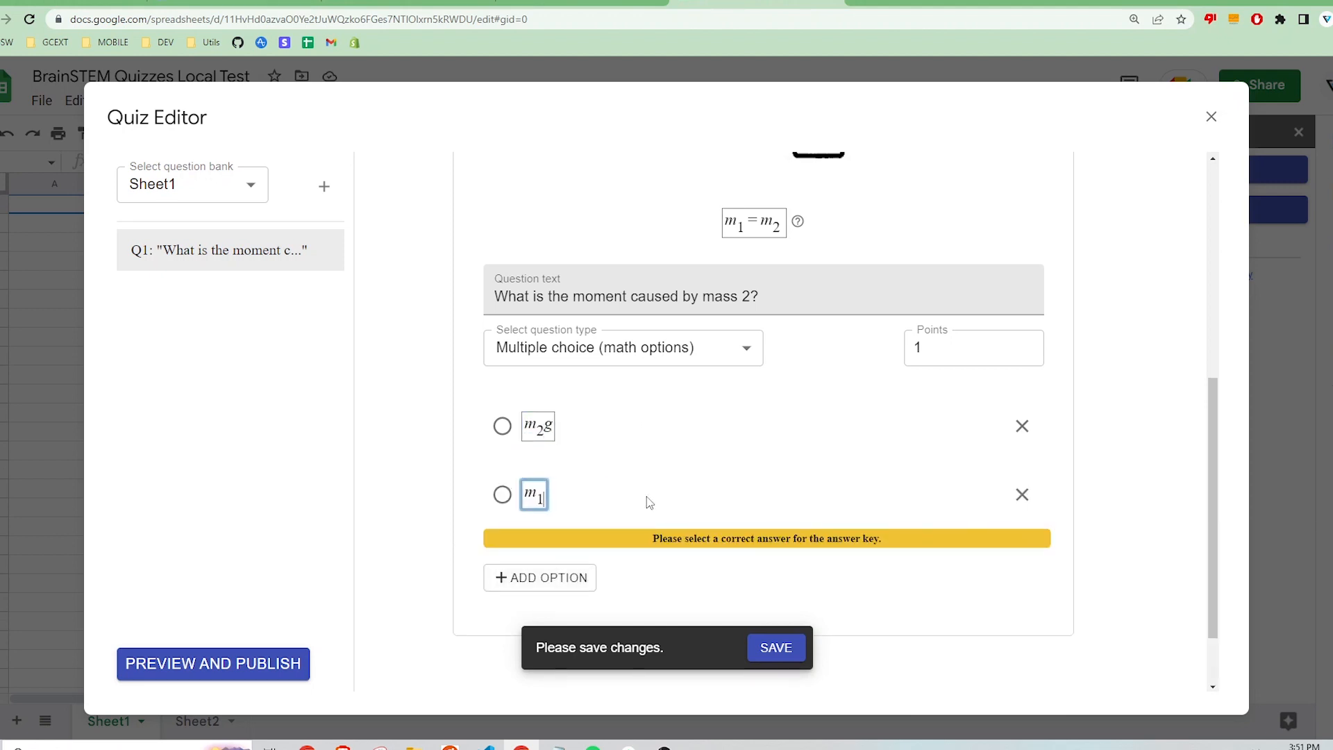
type("g")
left_click(542, 578)
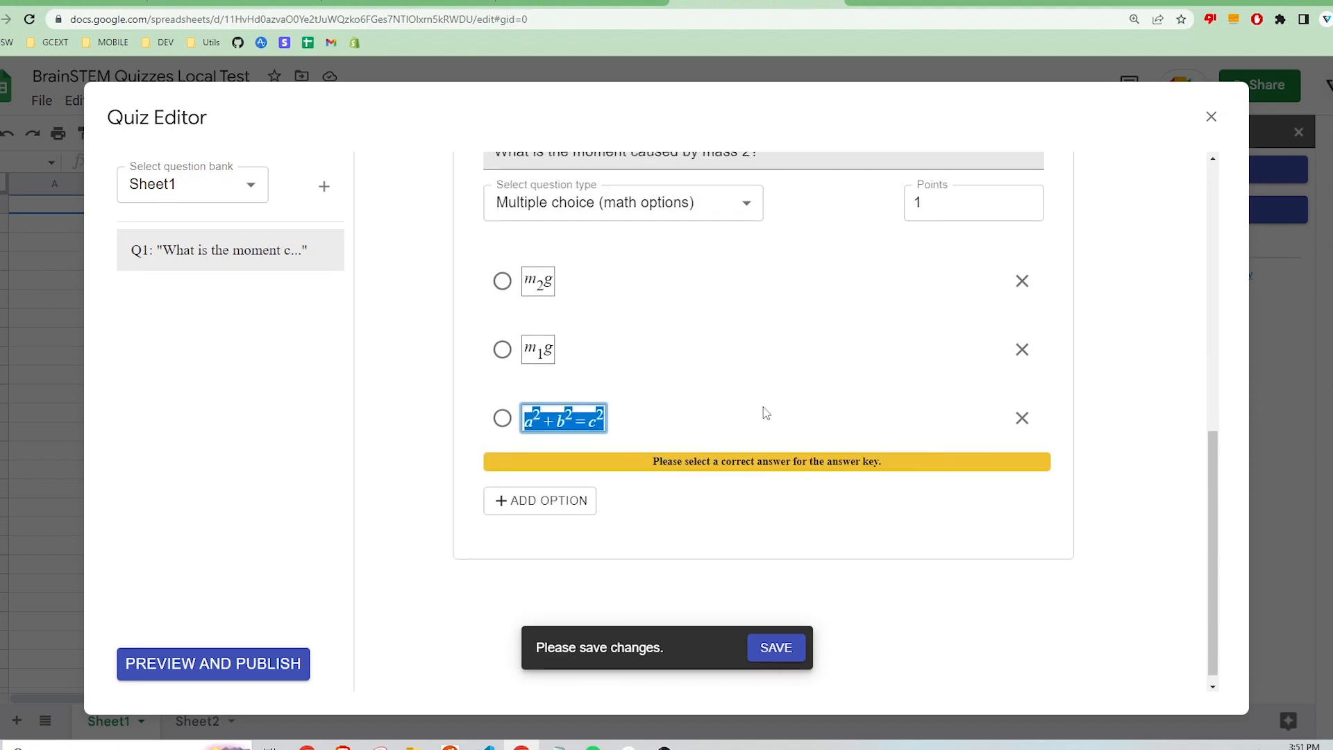
type("m_2gR")
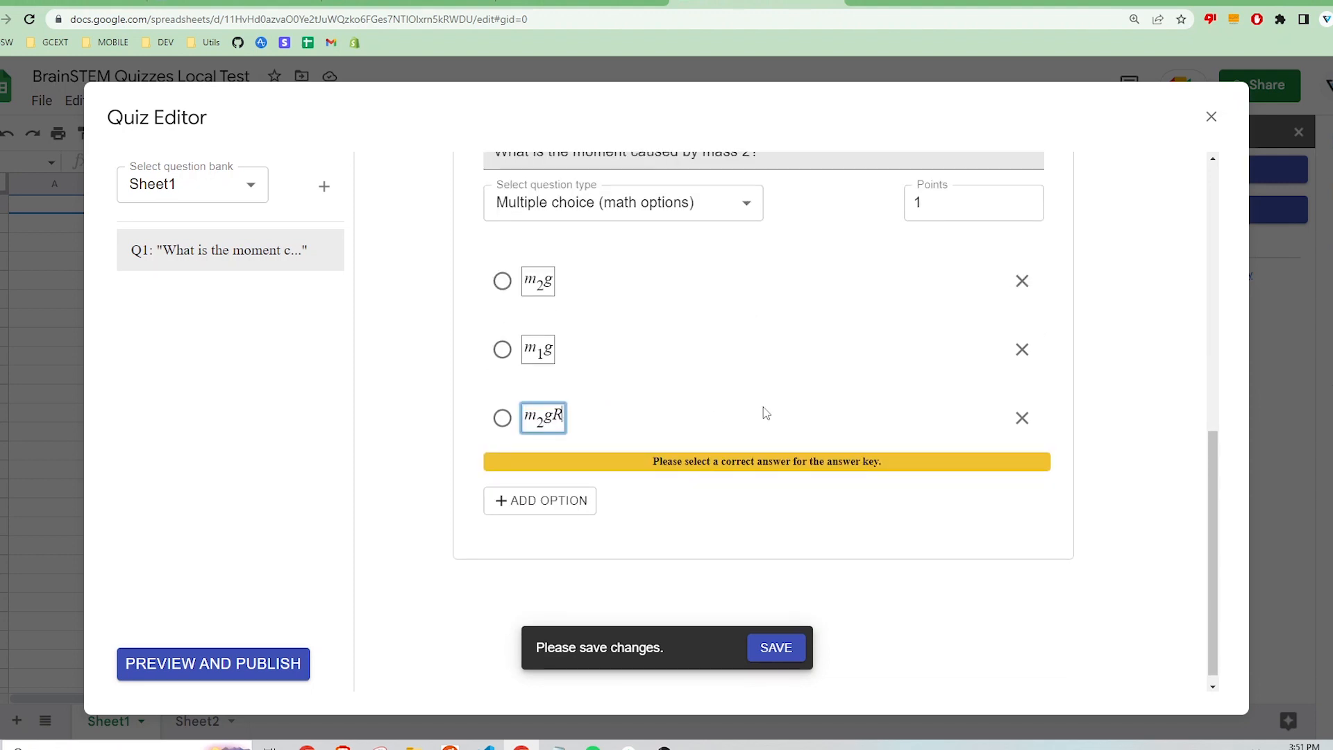
left_click(766, 413)
- Mark m_2gR as the correct answer and save the question
left_click(503, 417)
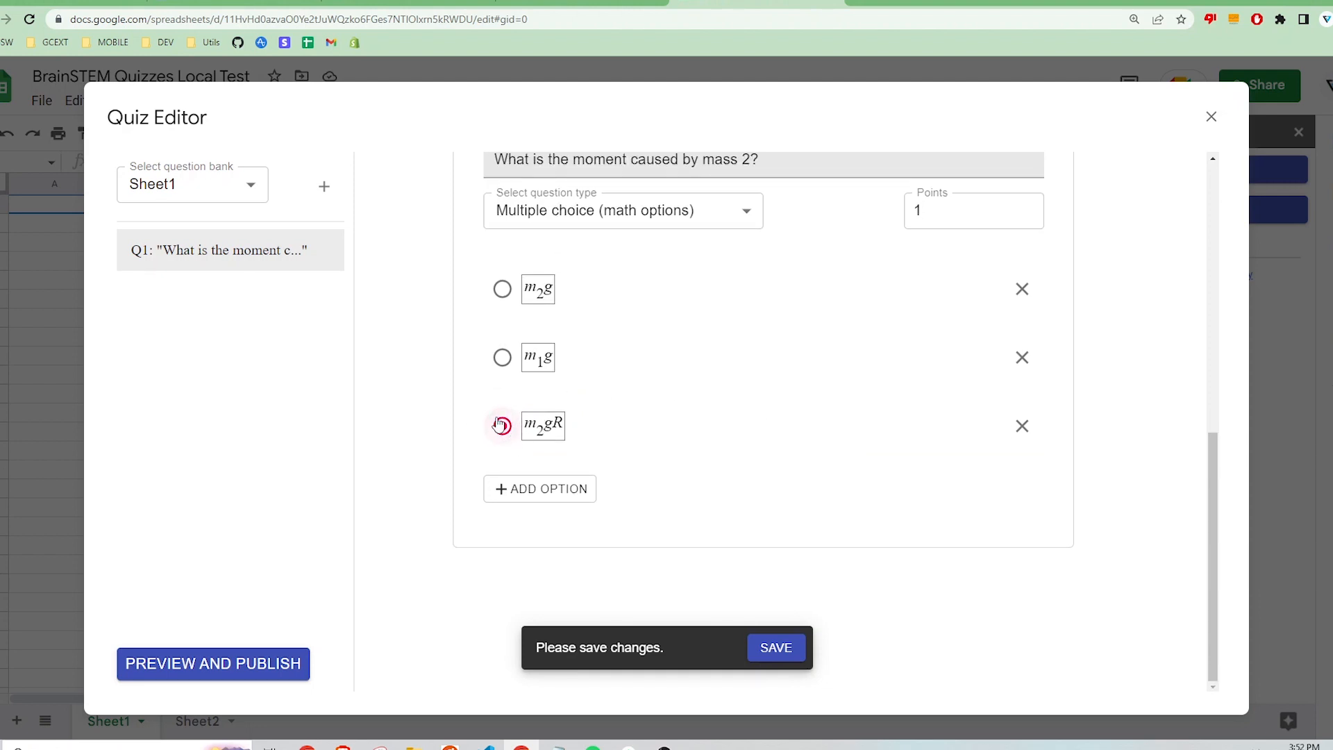
scroll(810, 452, "up", 5)
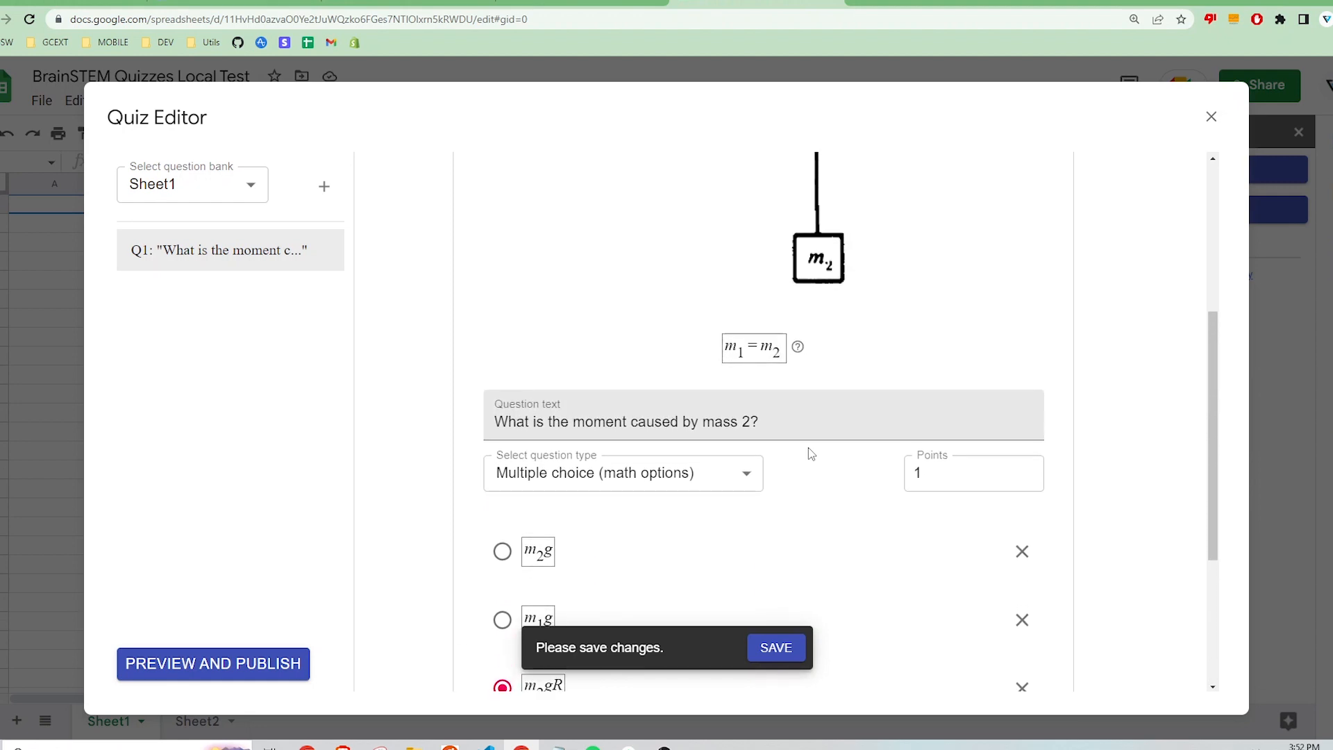
scroll(809, 453, "up", 4)
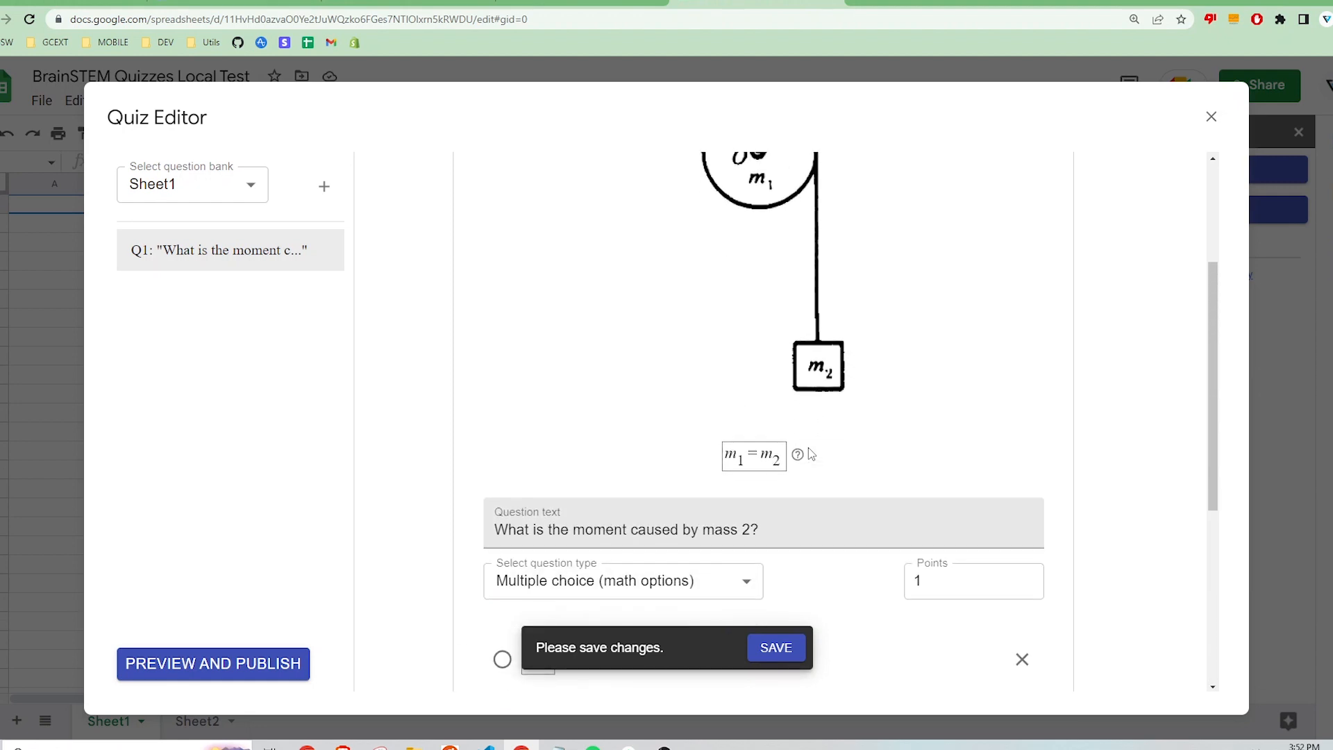
scroll(810, 458, "down", 3)
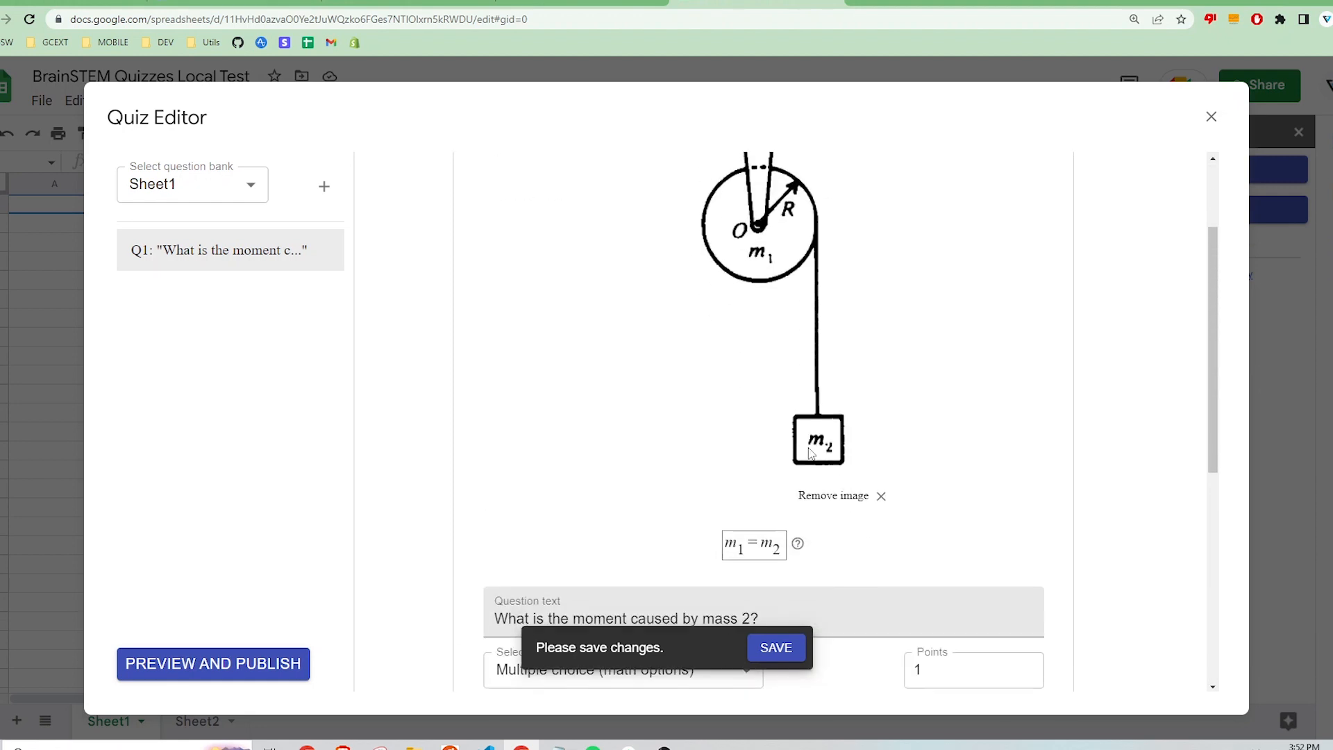
left_click(782, 654)
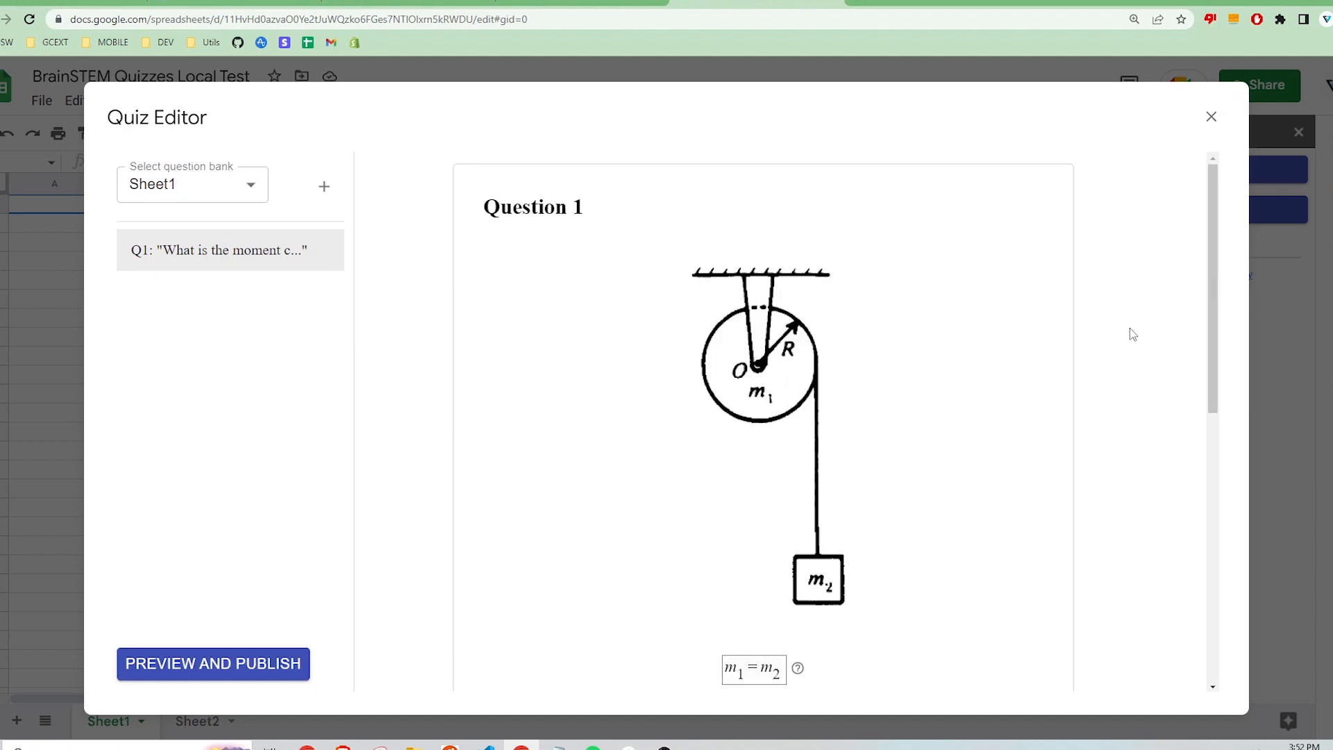
- Close the quiz editor and select the first row of Sheet1 to examine the stored question data
left_click(1211, 117)
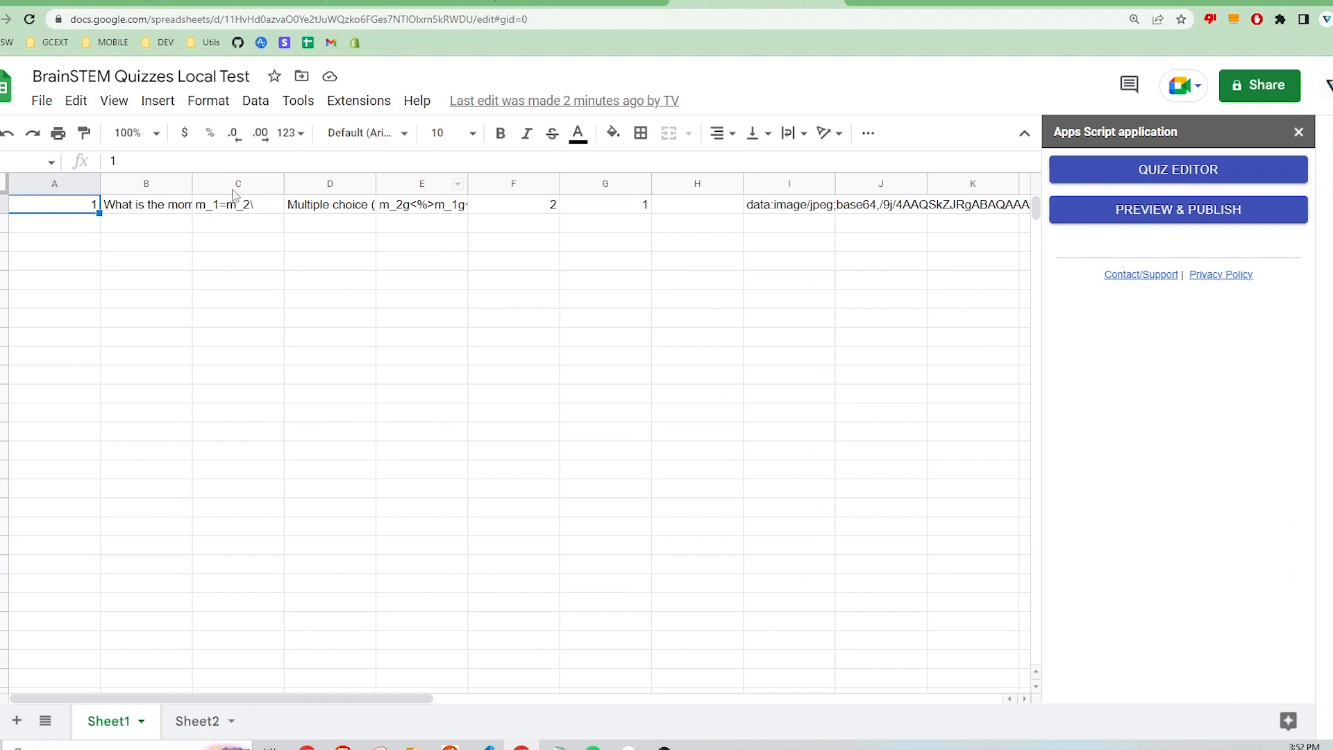
left_click(3, 204)
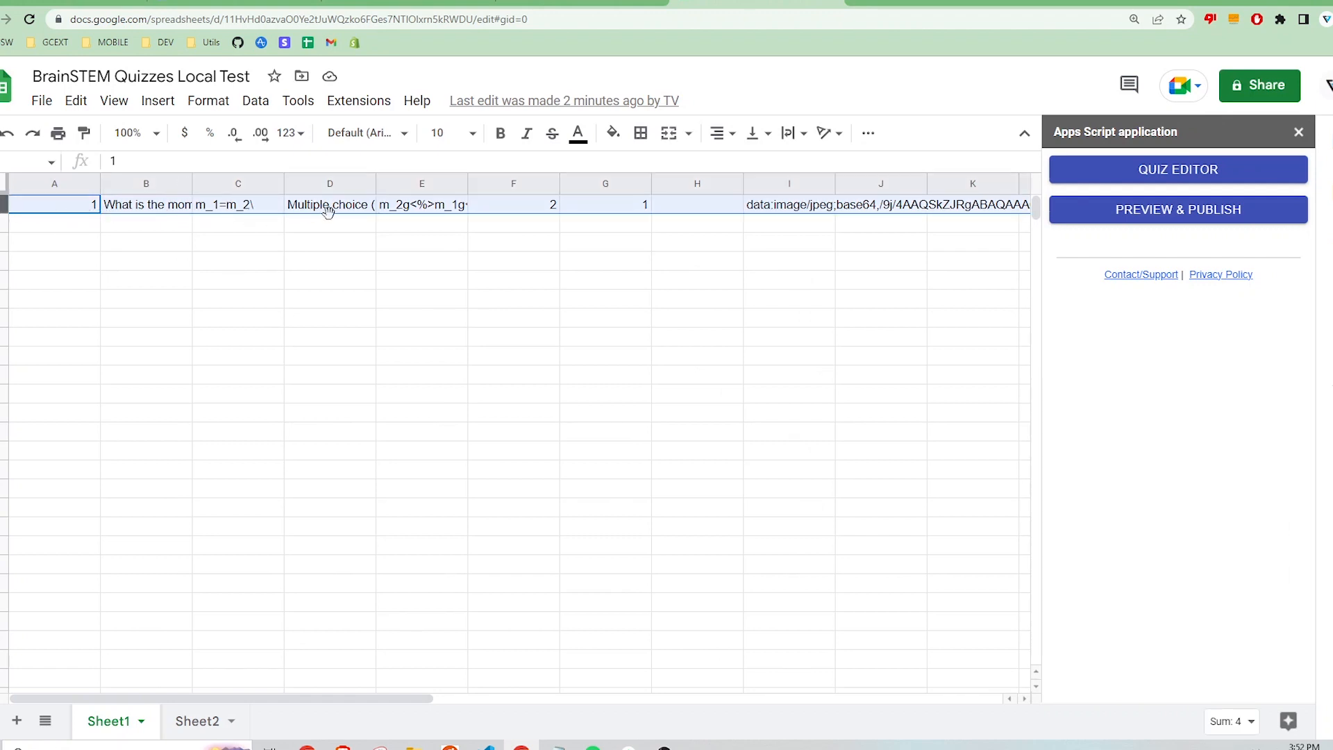
- Reopen the quiz editor and add a second question to Sheet1 with the equation y=x^2
left_click(1143, 177)
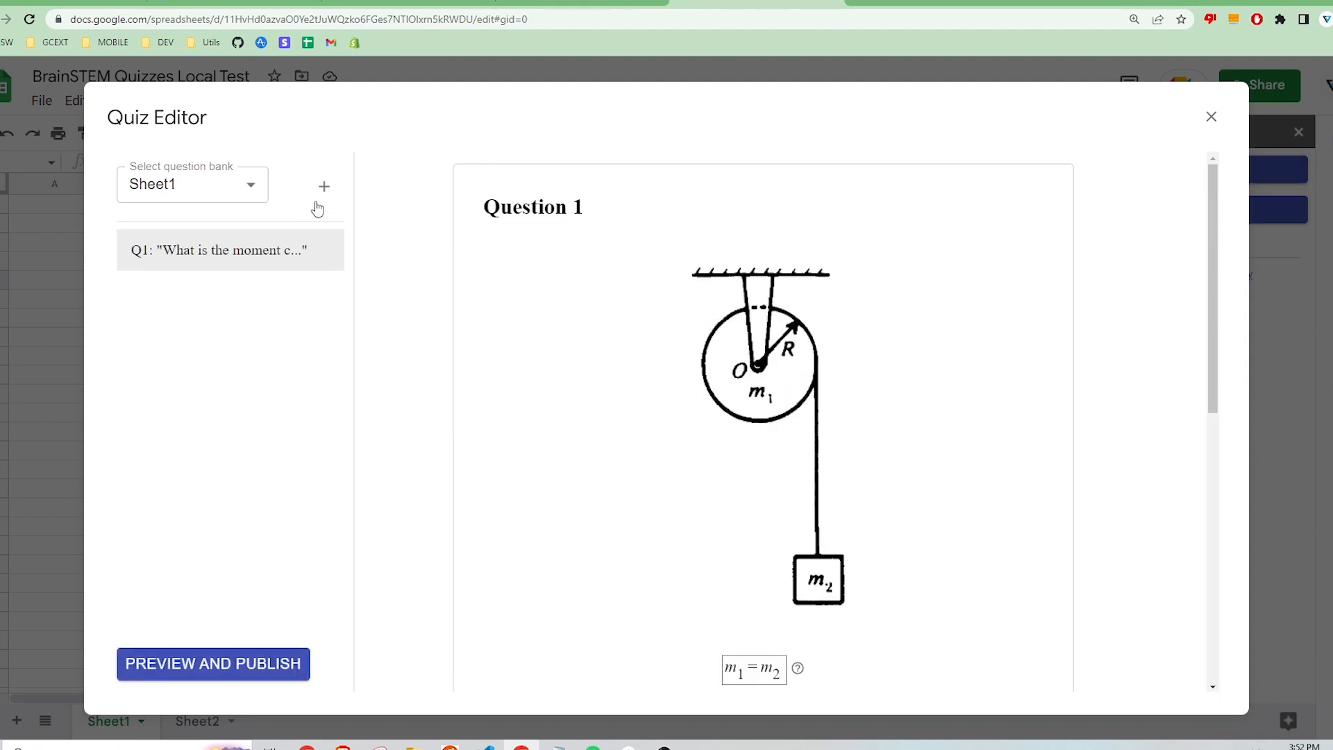
left_click(324, 196)
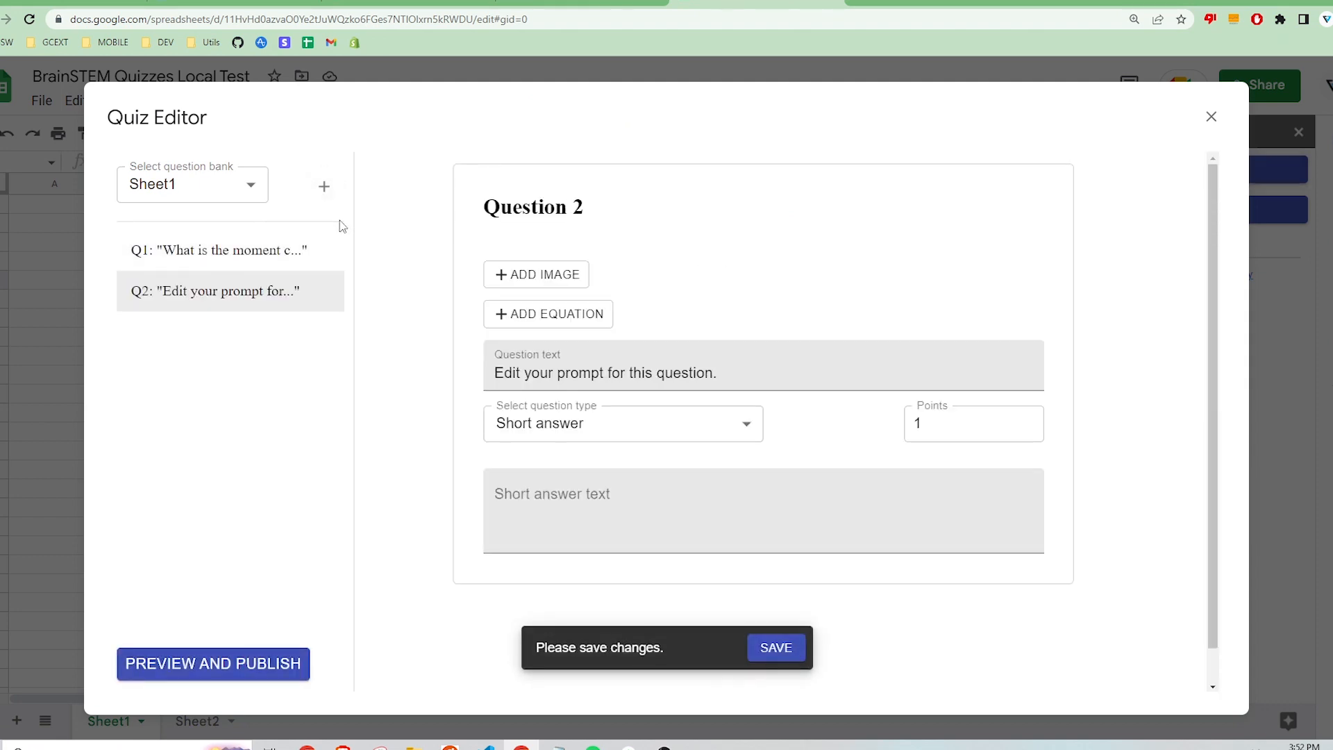
left_click(558, 321)
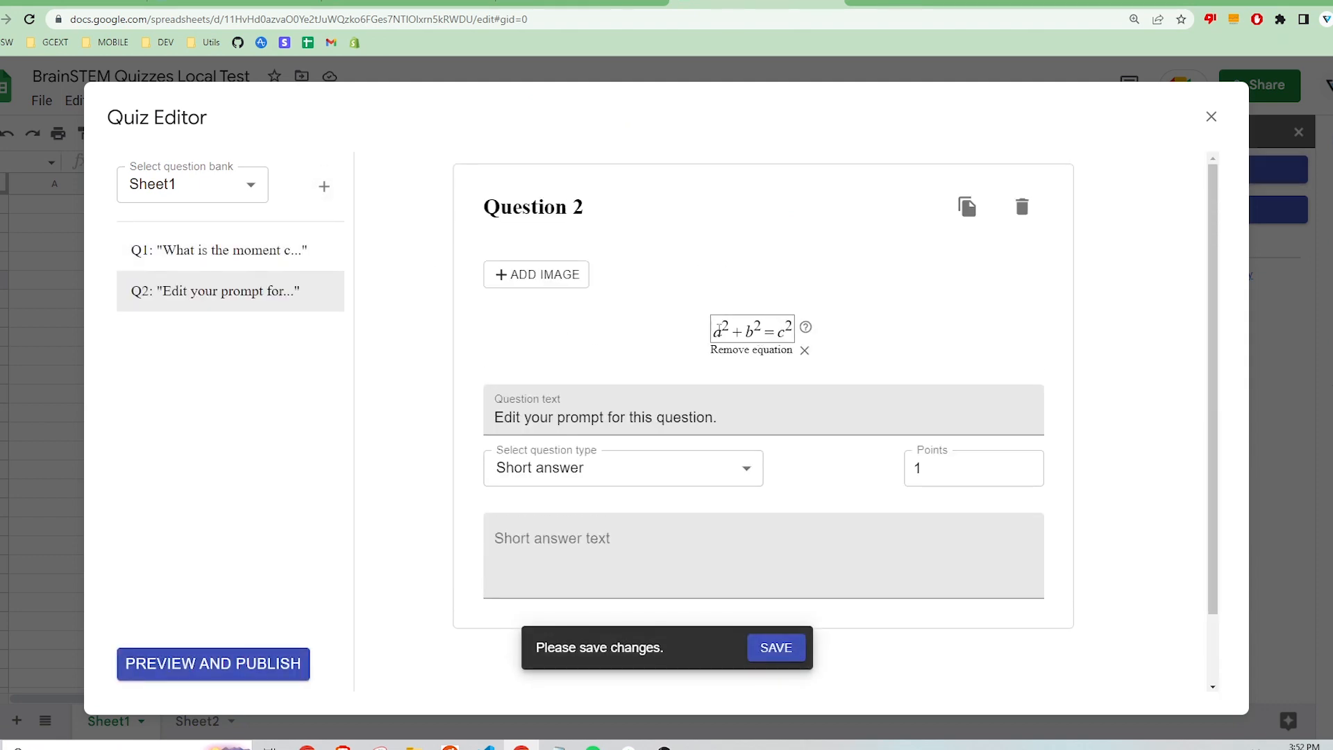
left_click_drag(711, 330, 887, 345)
type("y=x^2")
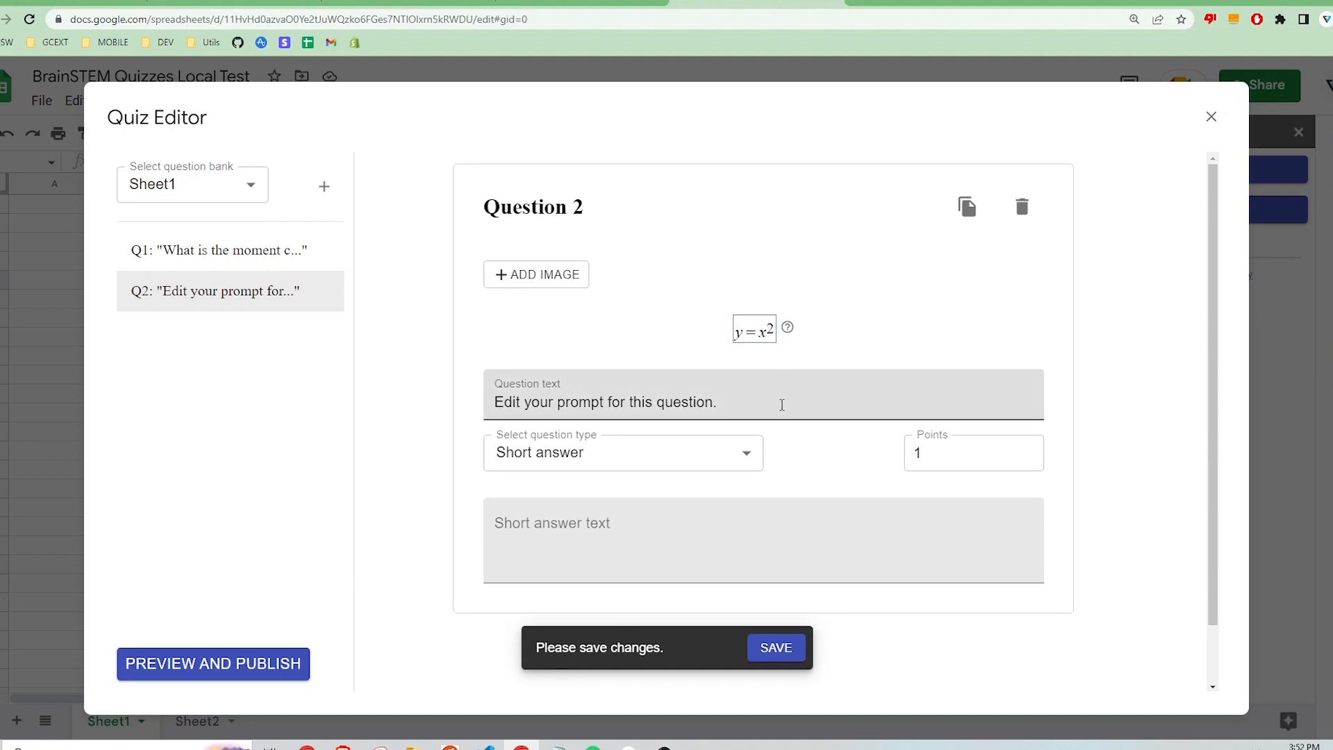
- Set question 2's text to "What is the derivative of the above equation?" and its type to Multiple choice (math options)
left_click_drag(780, 402, 523, 403)
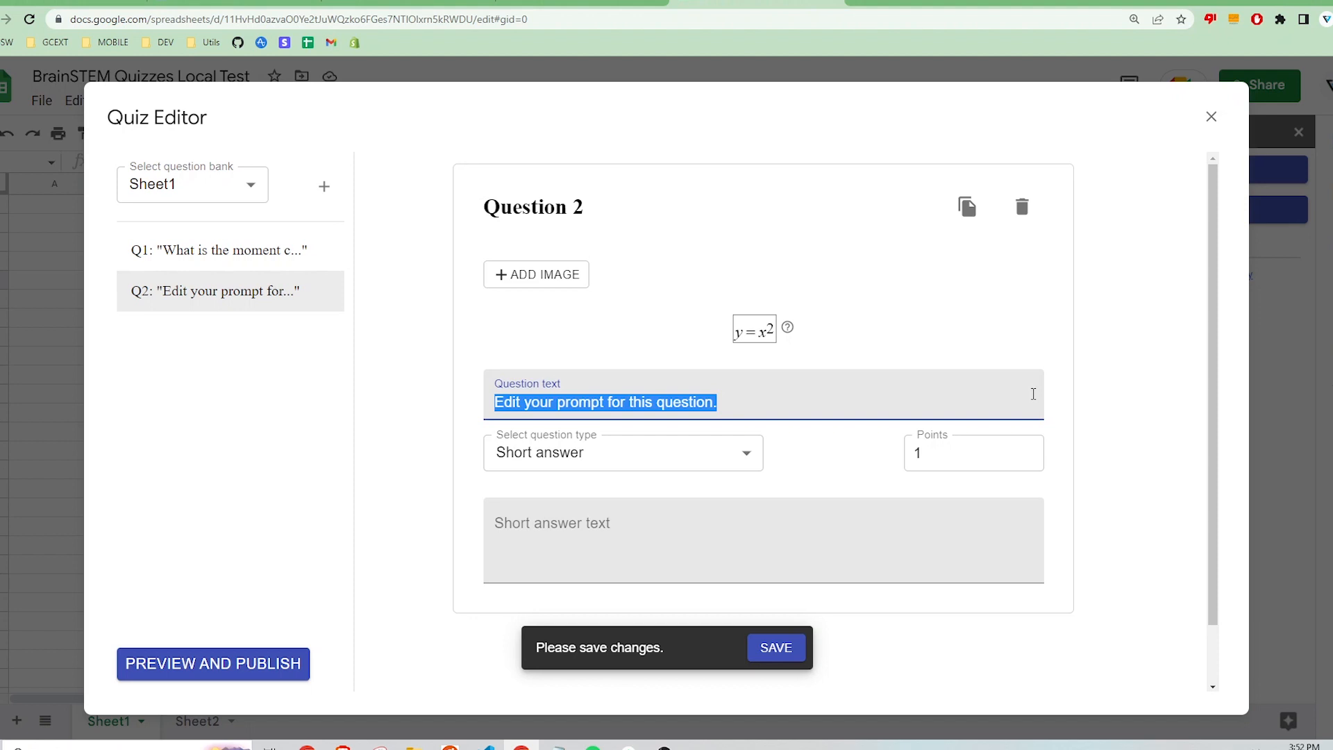
type("What is the derivative of the above equation?")
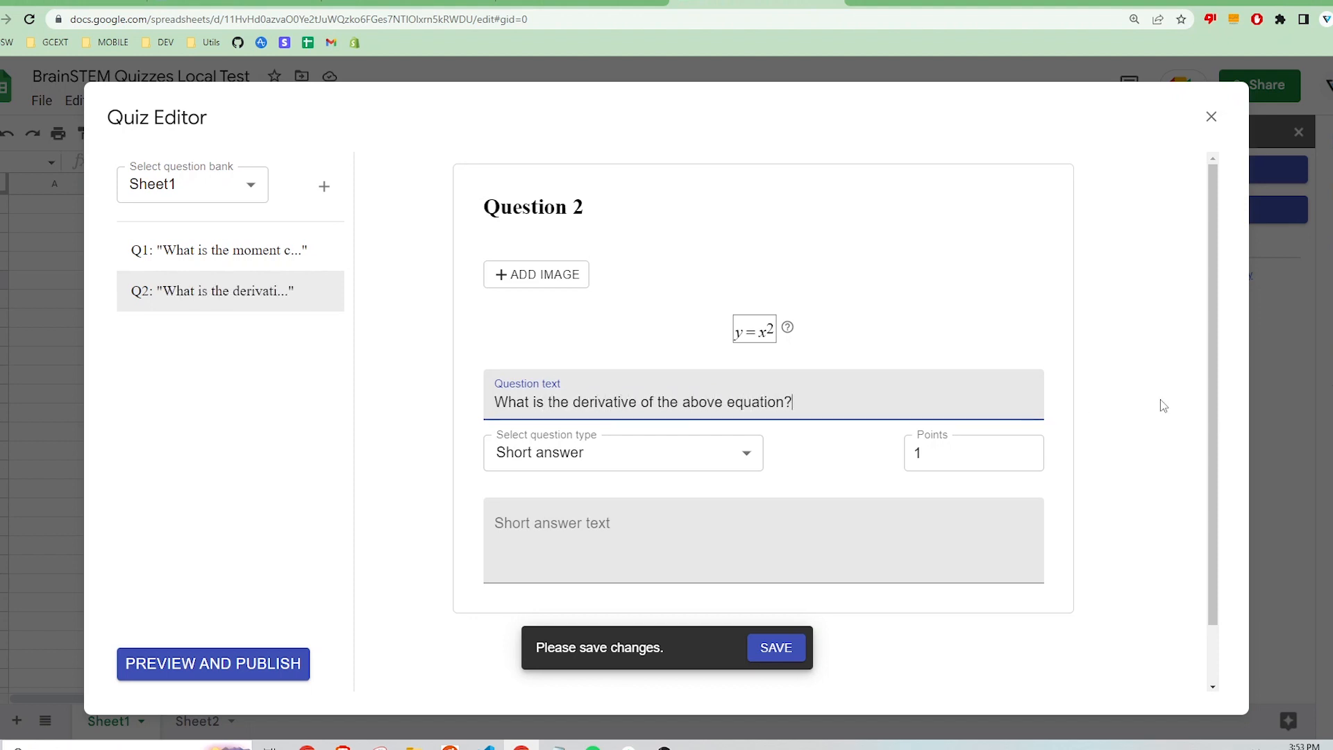
scroll(763, 417, "down", 1)
left_click(743, 386)
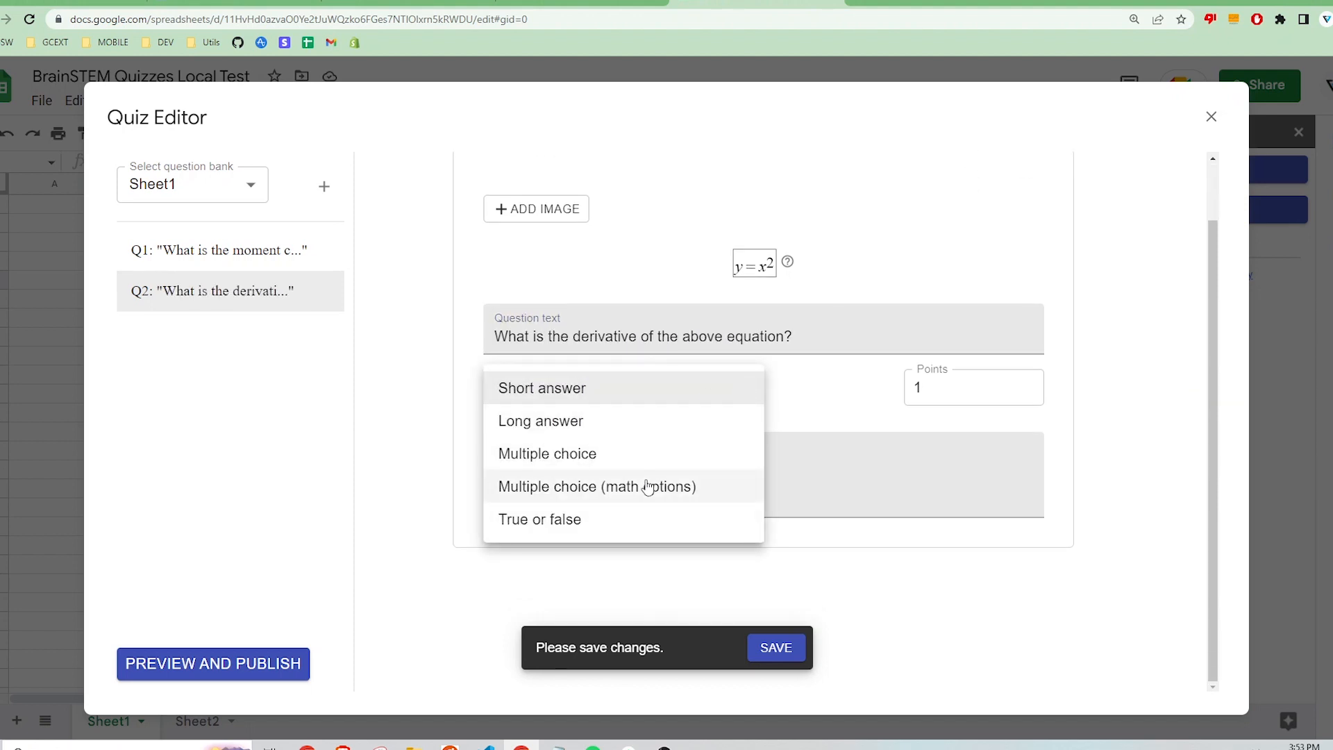
left_click(604, 490)
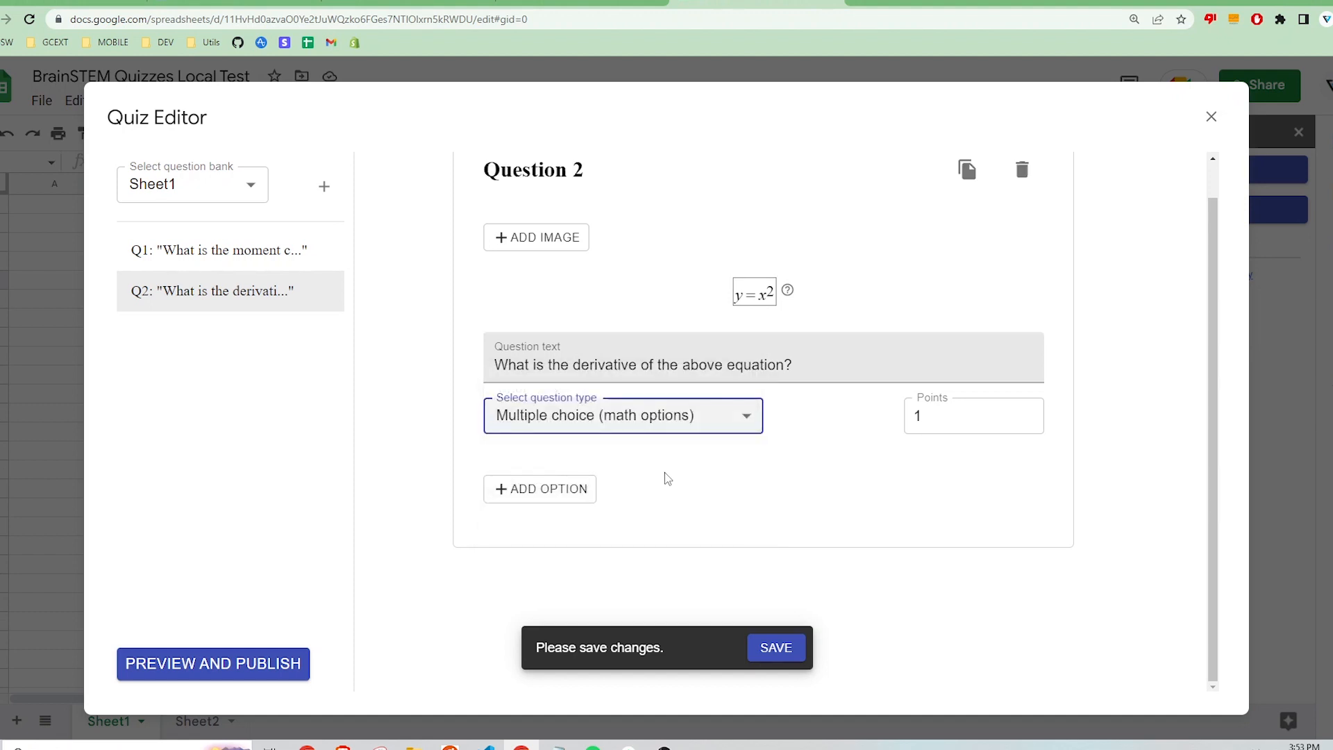
- Add two math answer options to question 2: y'=2x and y'=x+2
type("y")
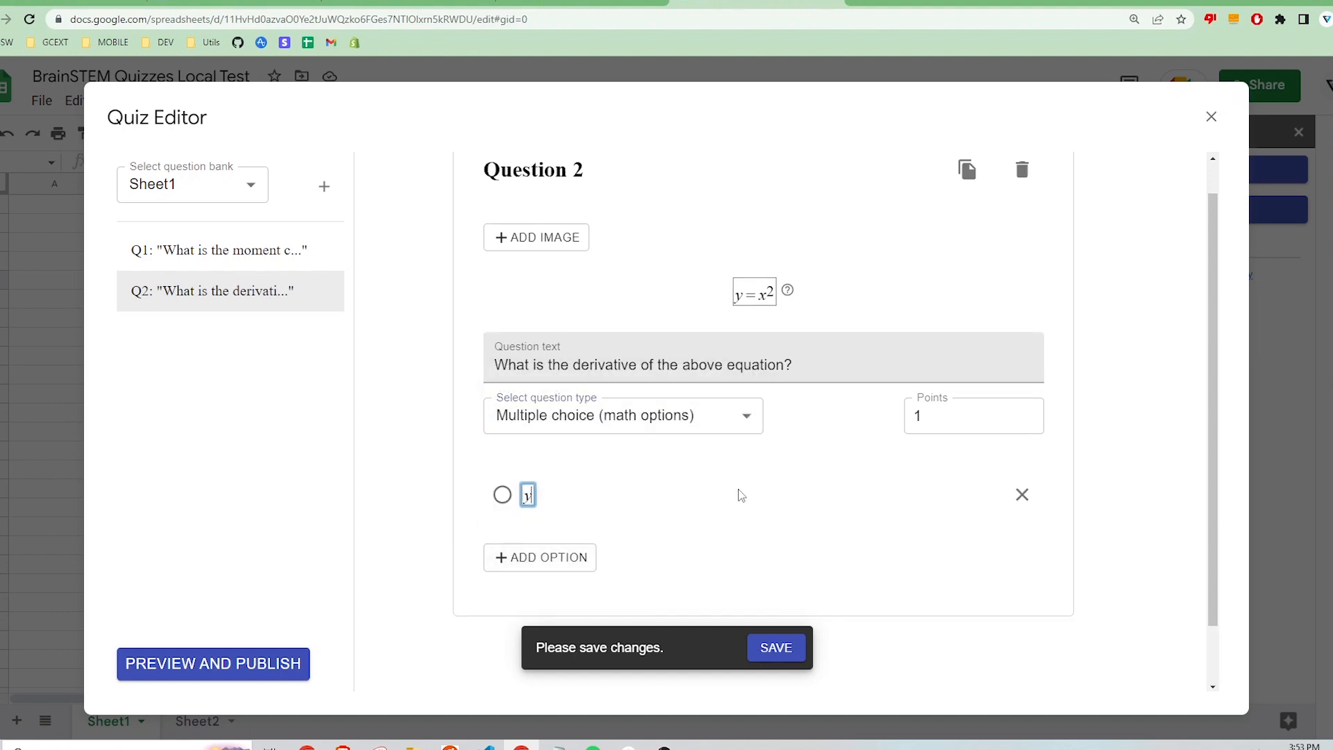
type("'=2x")
left_click(567, 559)
left_click(568, 559)
type("y'=")
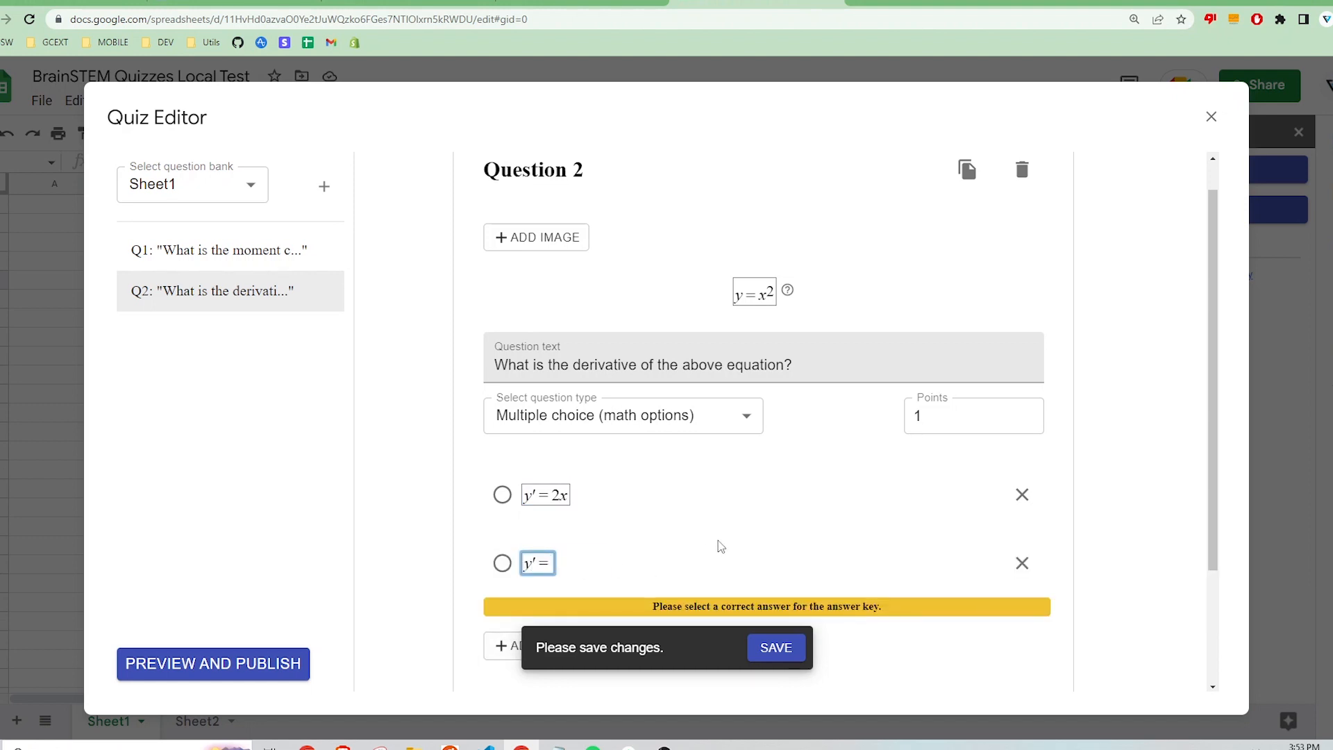
type("x+2")
scroll(390, 494, "down", 1)
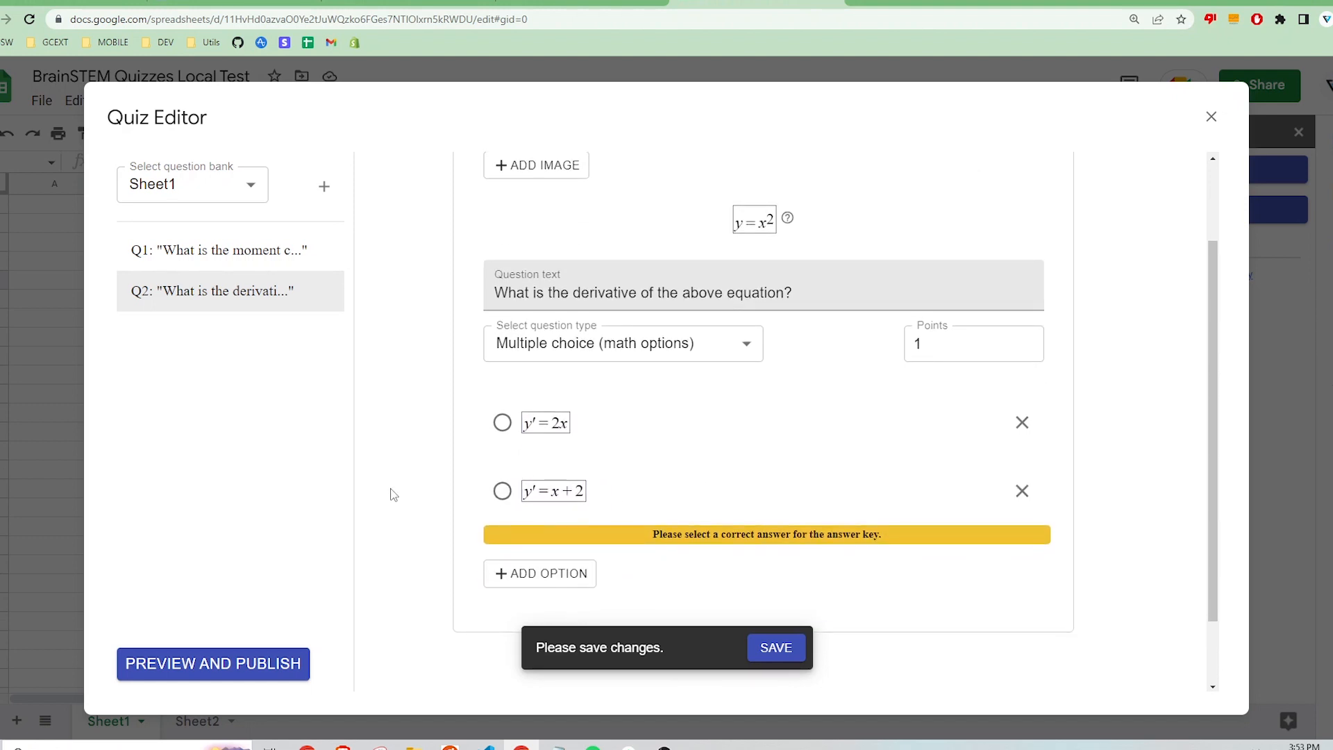
- Mark y'=2x as the correct answer worth 10 points and save question 2
left_click(504, 424)
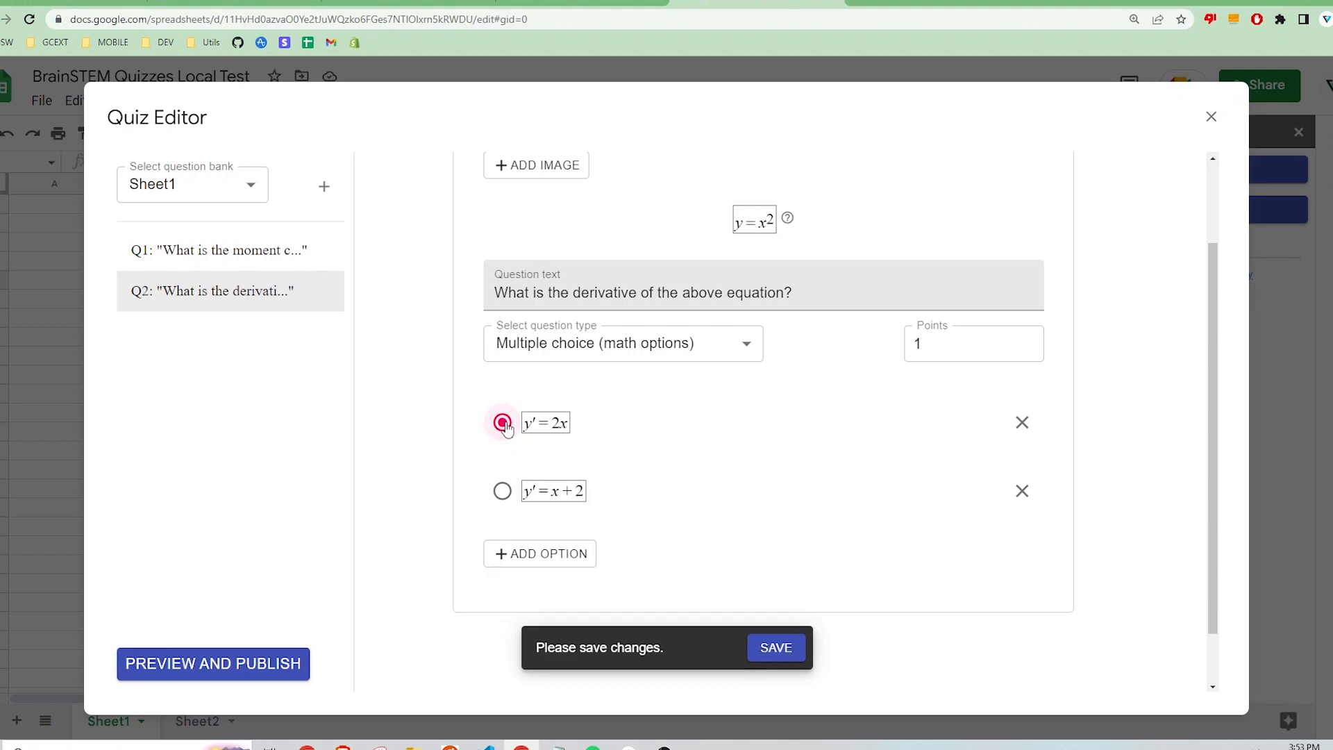
left_click(939, 348)
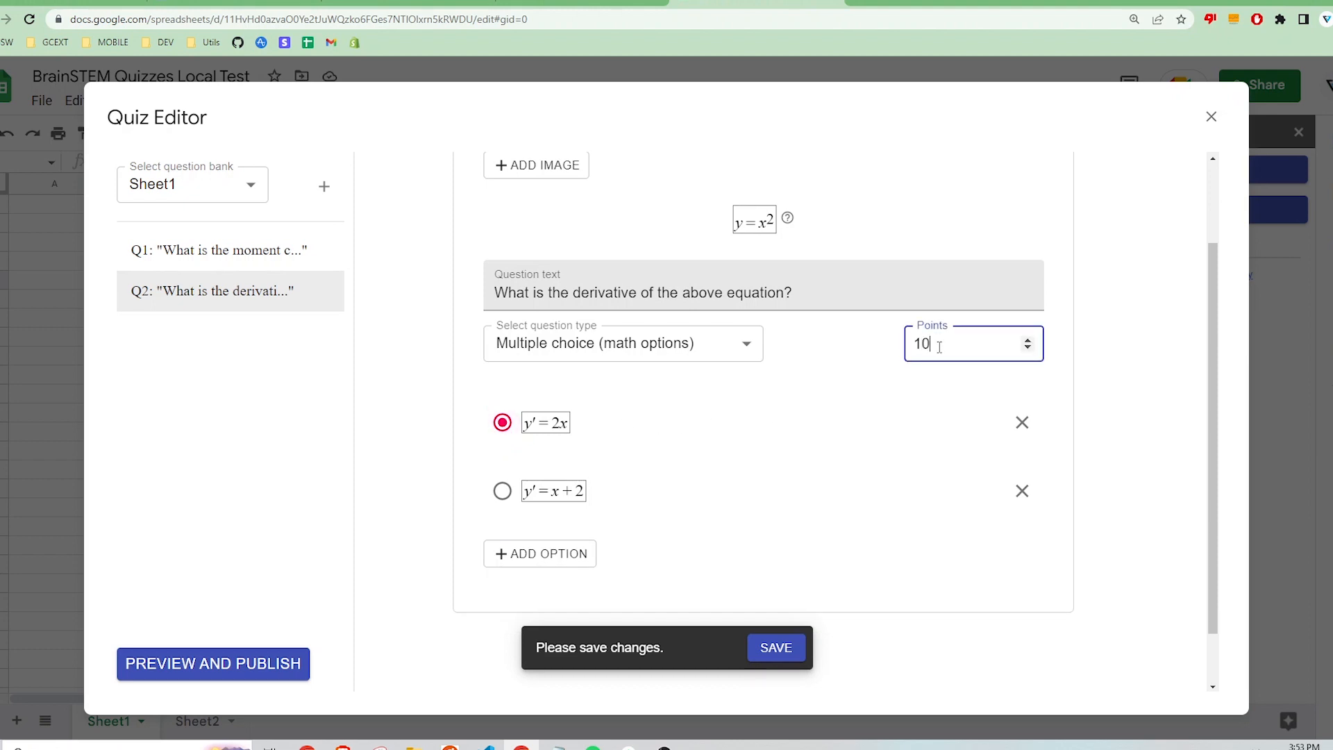
left_click(941, 576)
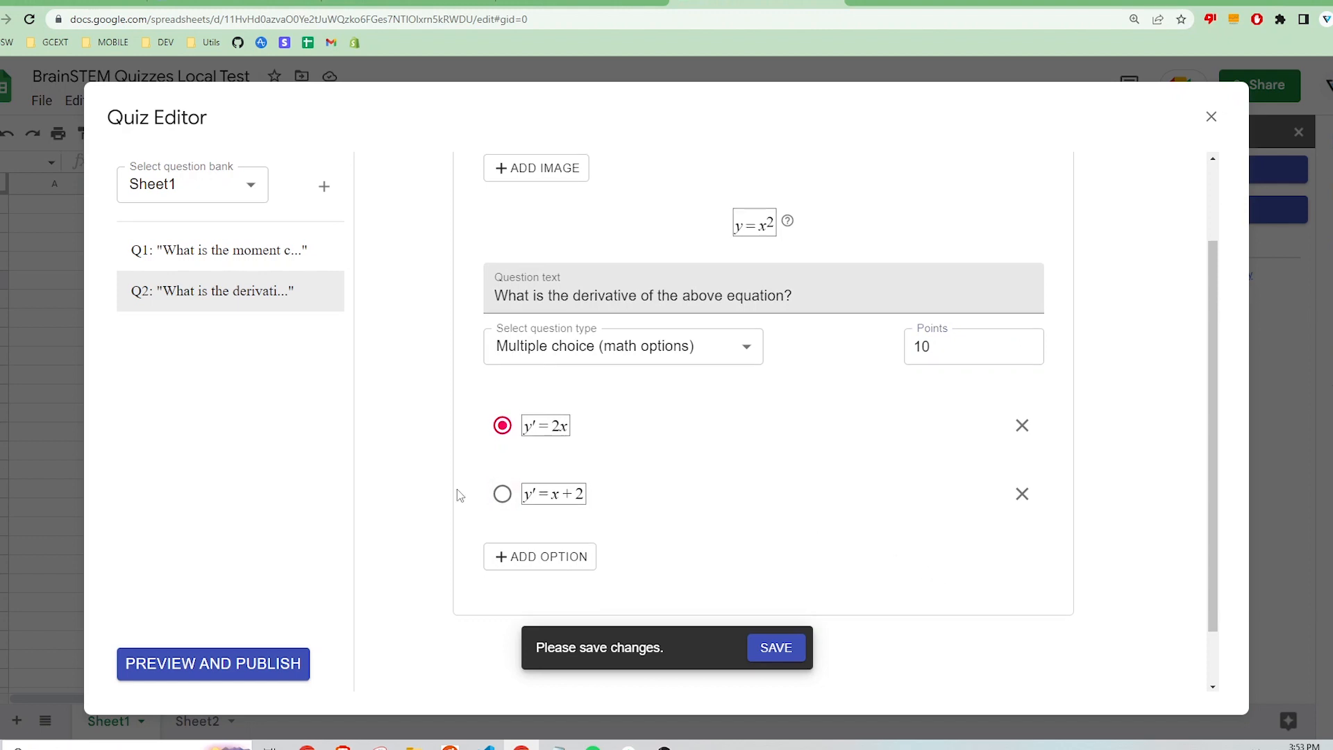
scroll(458, 495, "up", 2)
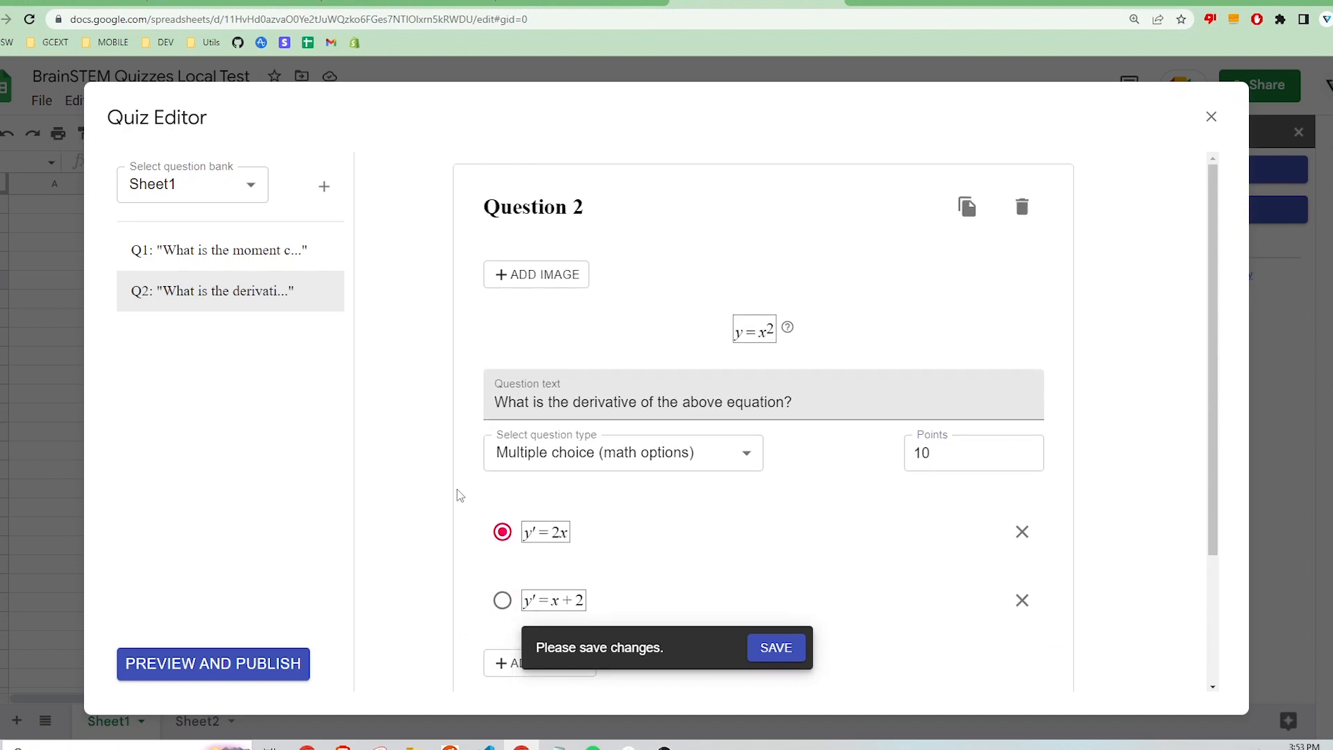
left_click(789, 648)
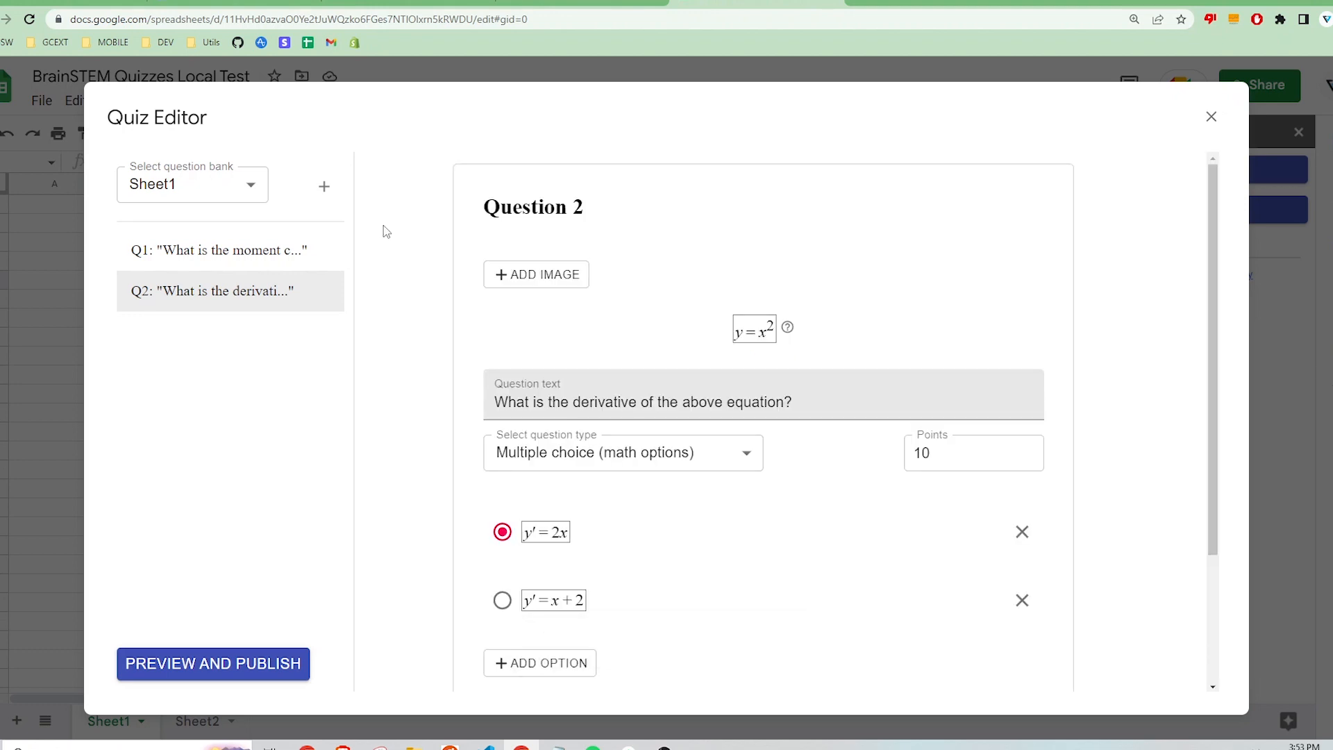
- Switch the question bank to Sheet2 and load the sample quiz into it
left_click(213, 200)
left_click(209, 219)
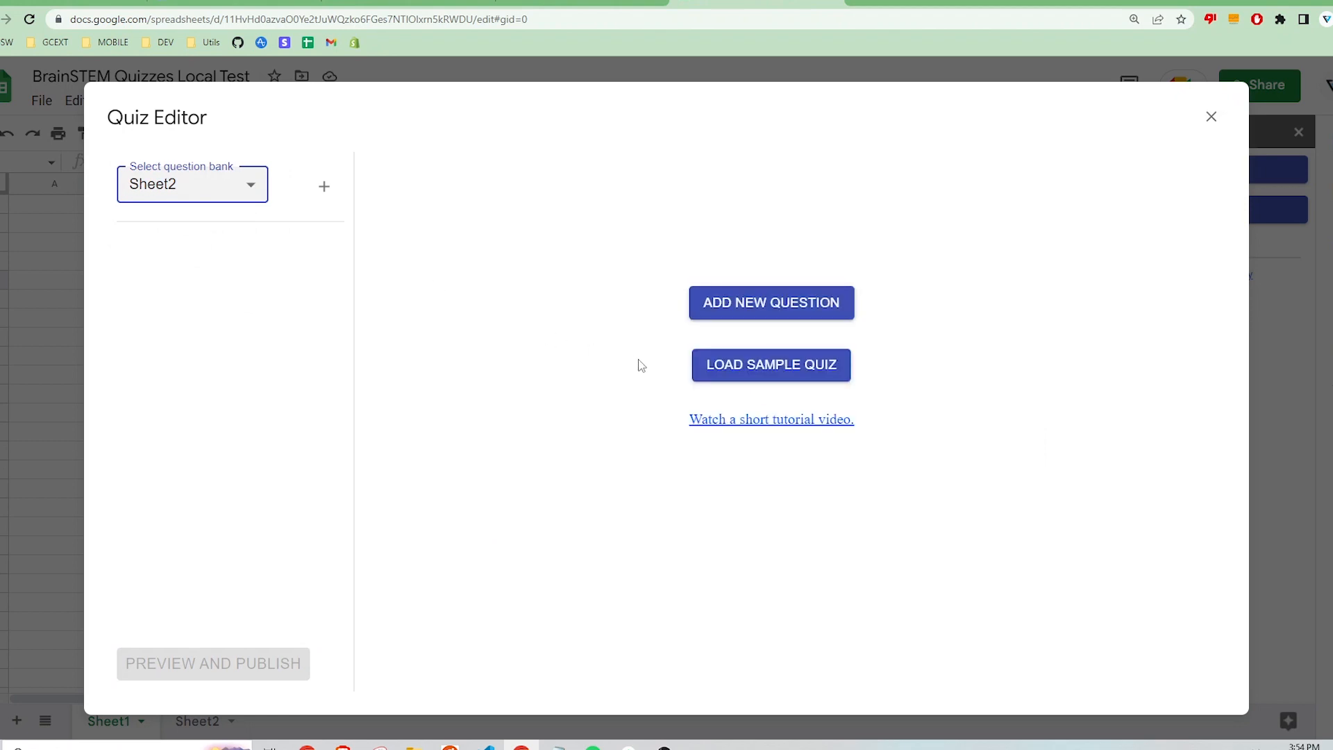
left_click(774, 371)
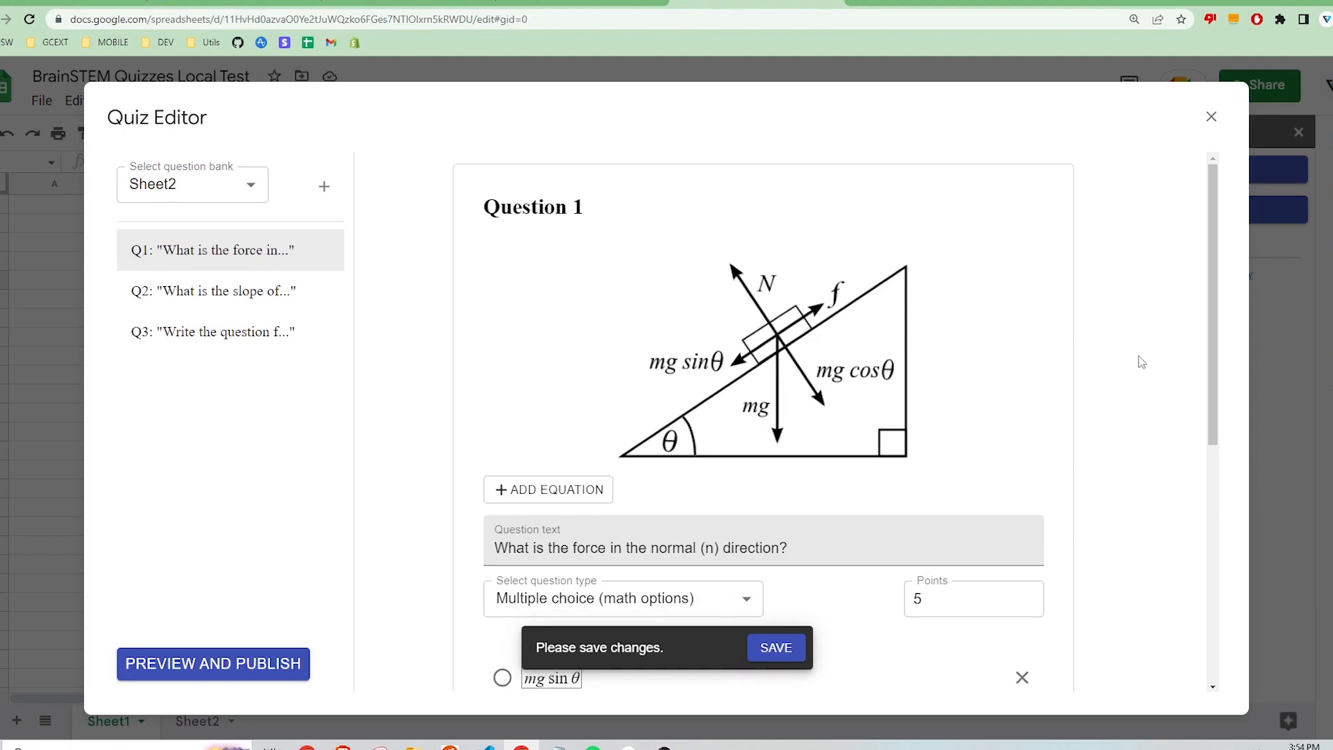
- In the quiz's publishing settings, randomize the multiple choice options and question order, and set the number of versions to 2
left_click(240, 668)
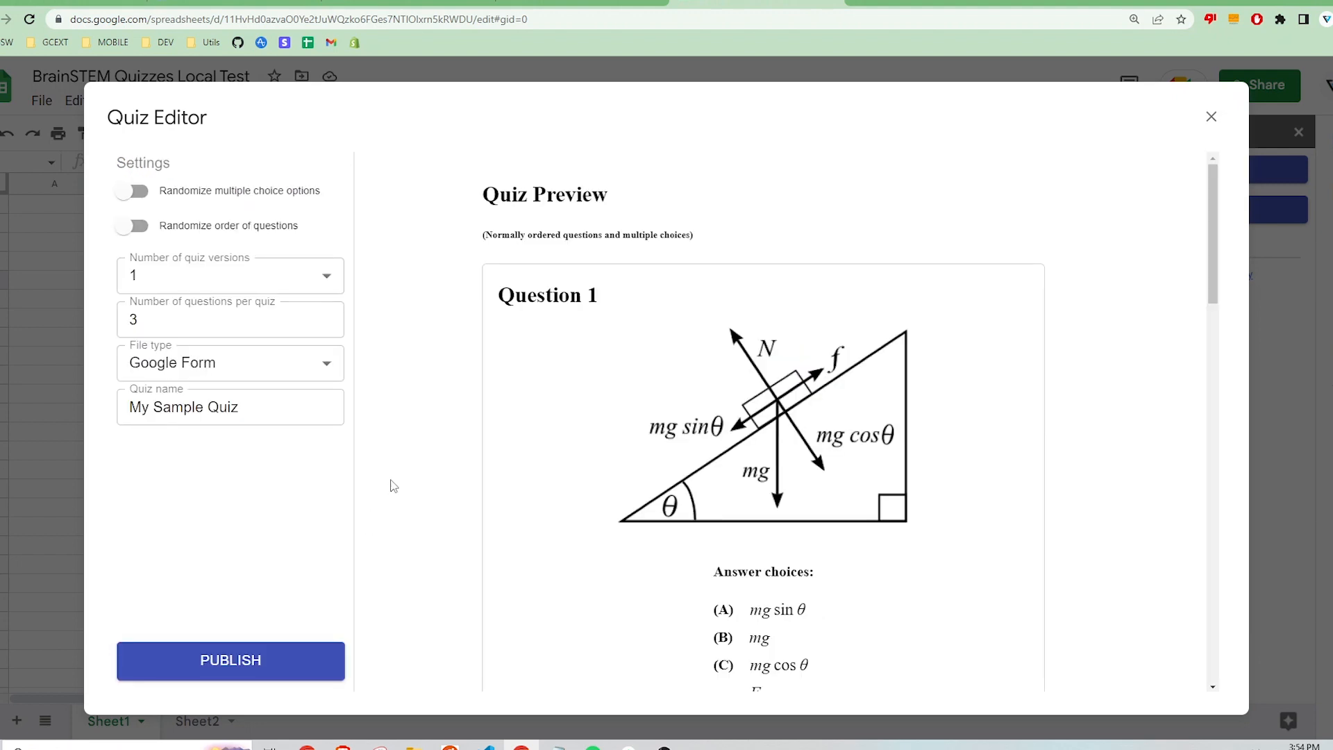
mouse_move(1226, 178)
left_mouse_down()
mouse_move(1229, 484)
mouse_move(1267, 585)
mouse_move(1224, 430)
mouse_move(1213, 170)
left_mouse_up()
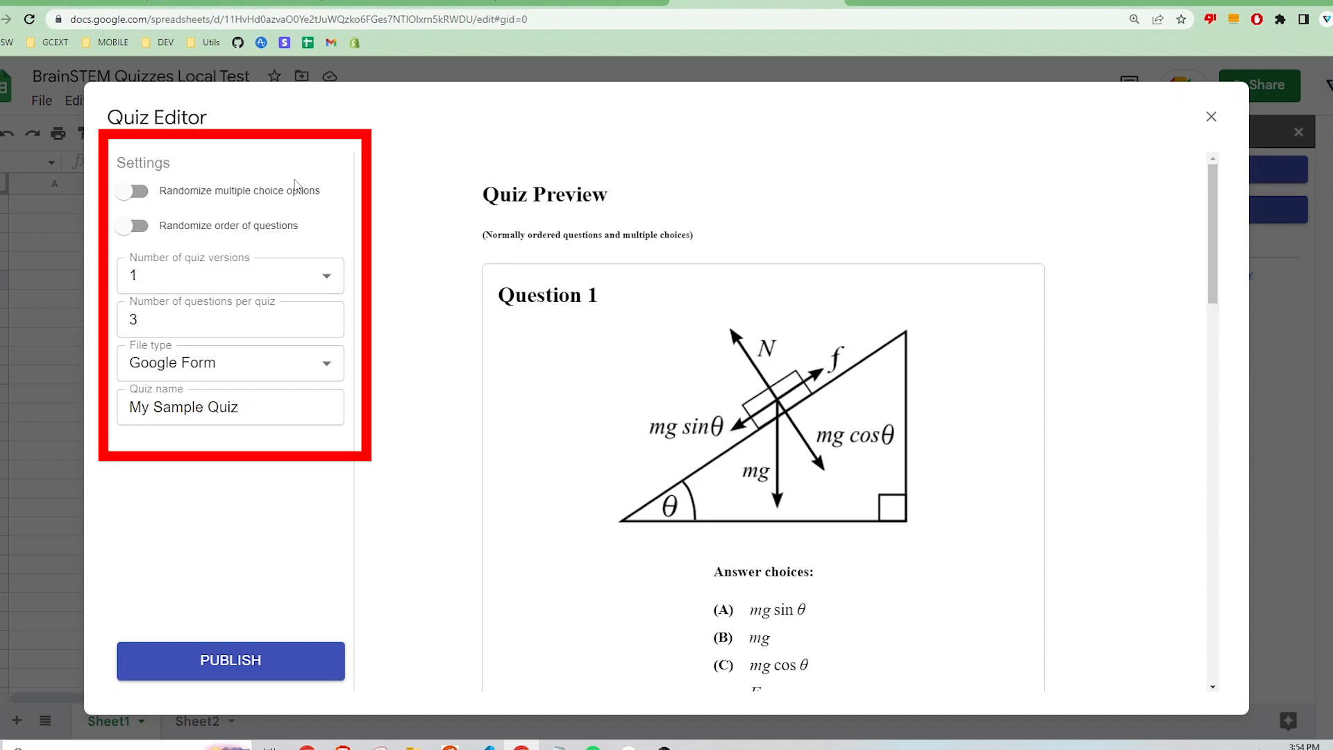
left_click(201, 196)
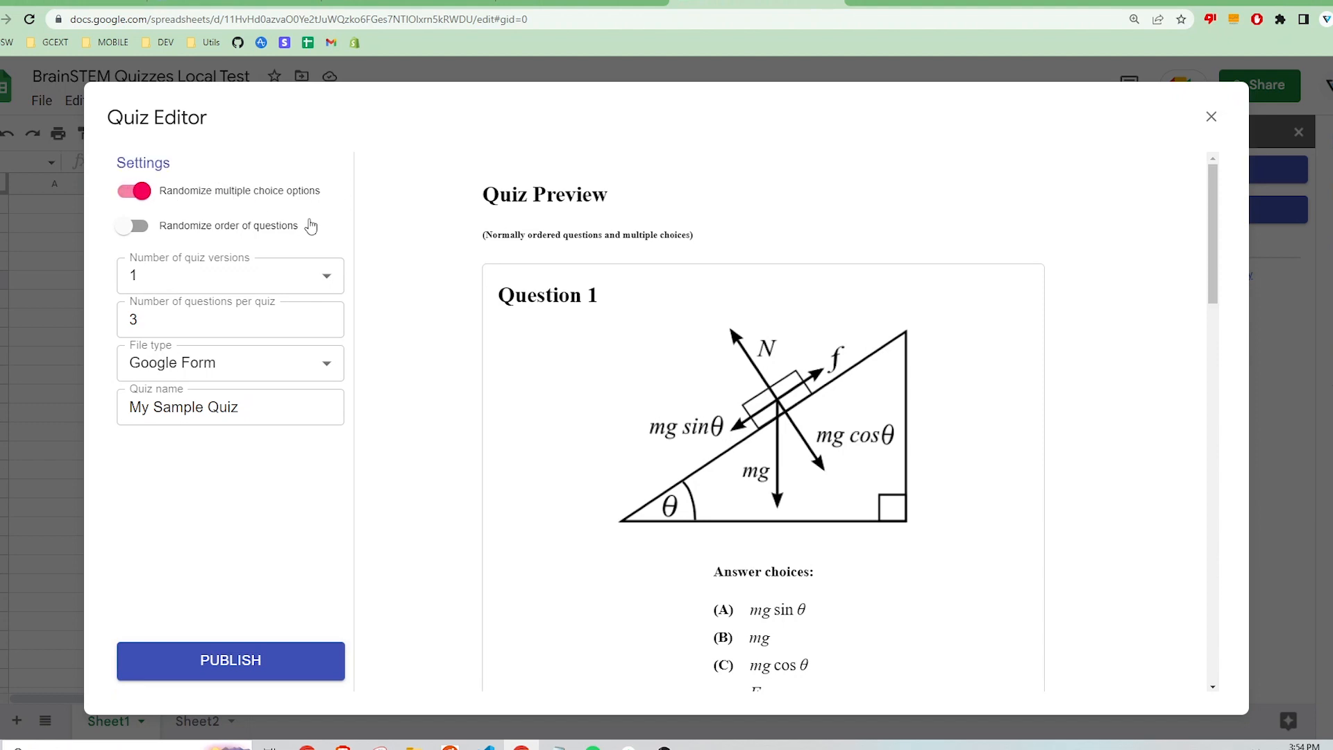
left_click(205, 233)
left_click(293, 277)
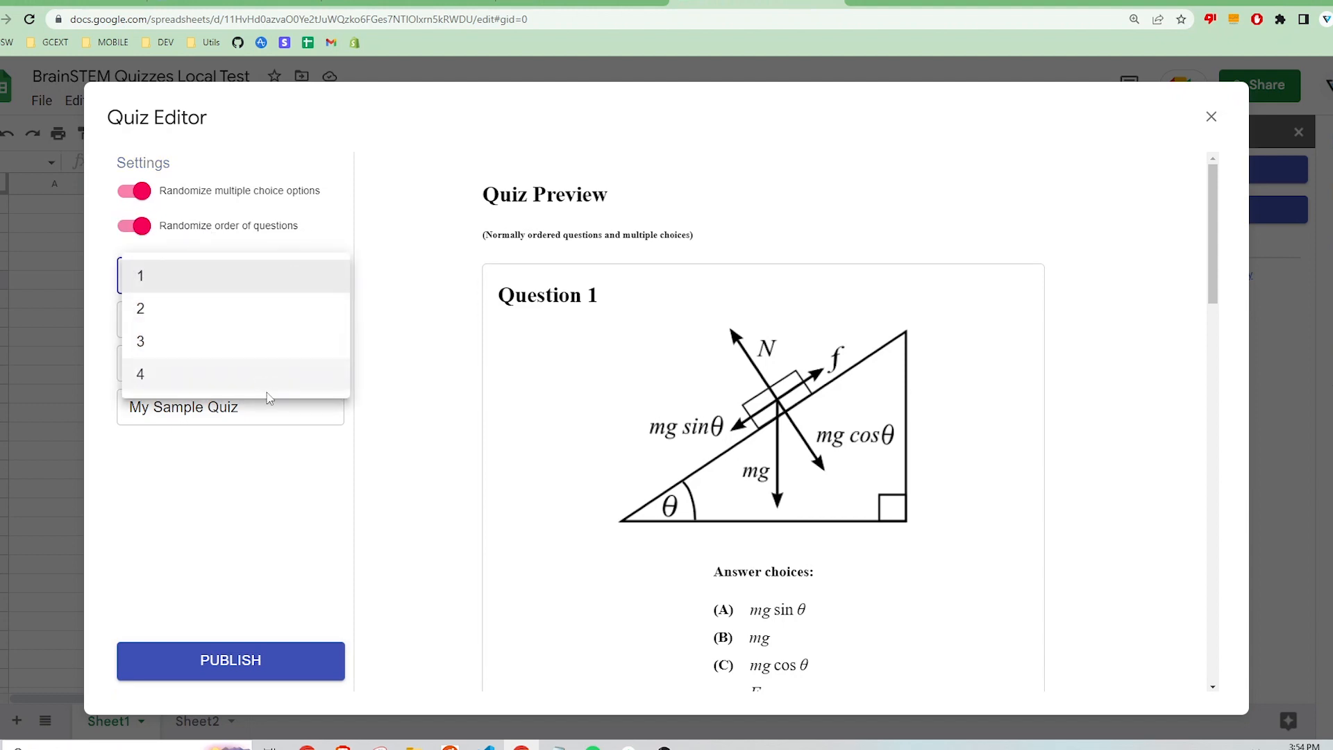
left_click(264, 316)
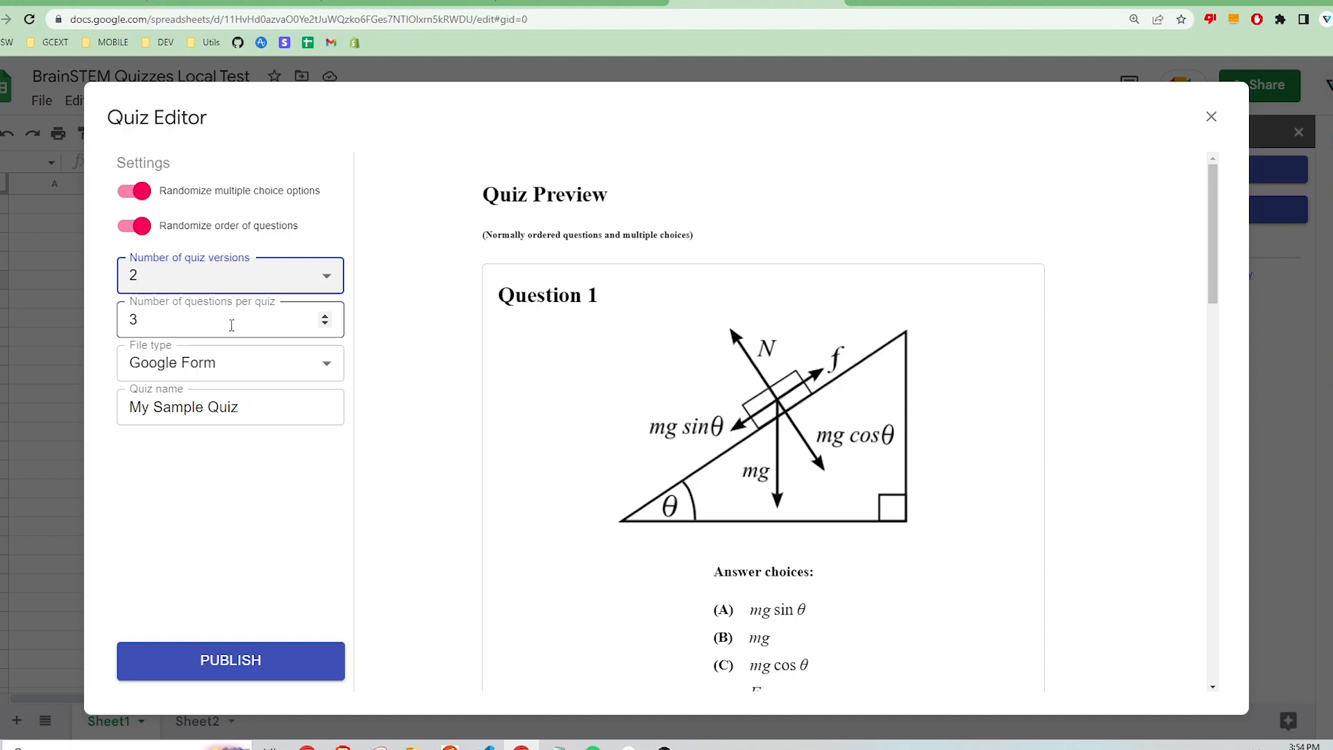
- Publish the quiz as a Google Form named "STEM Quiz"
left_click(260, 375)
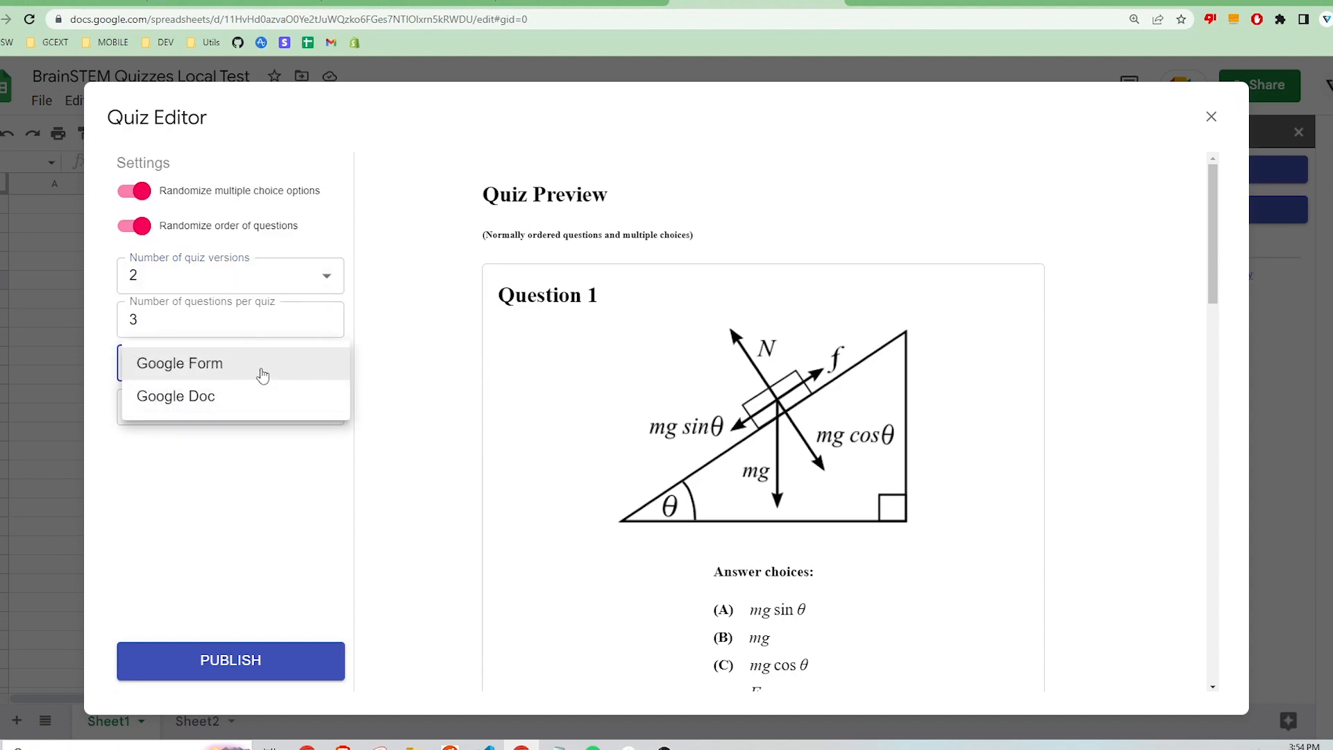
left_click(262, 368)
left_click_drag(320, 406, 121, 401)
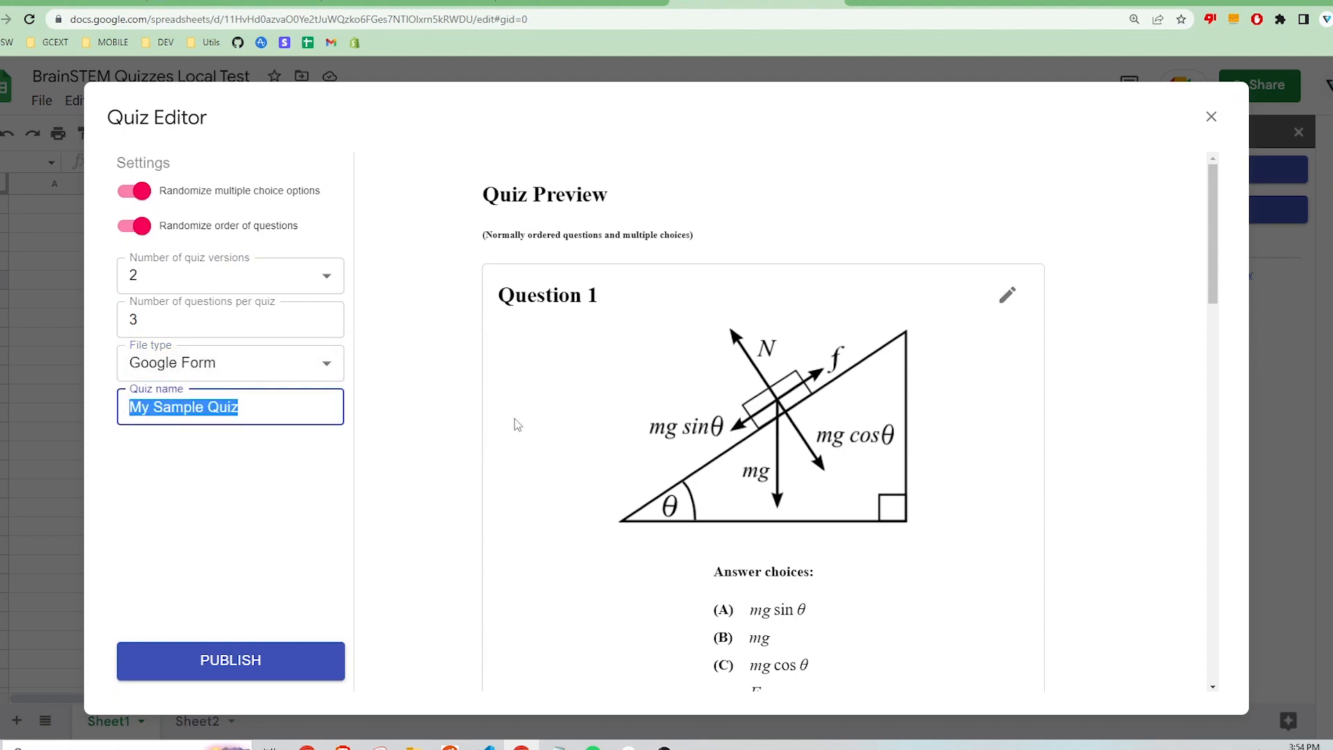
type("STEM Quiz")
left_click(384, 176)
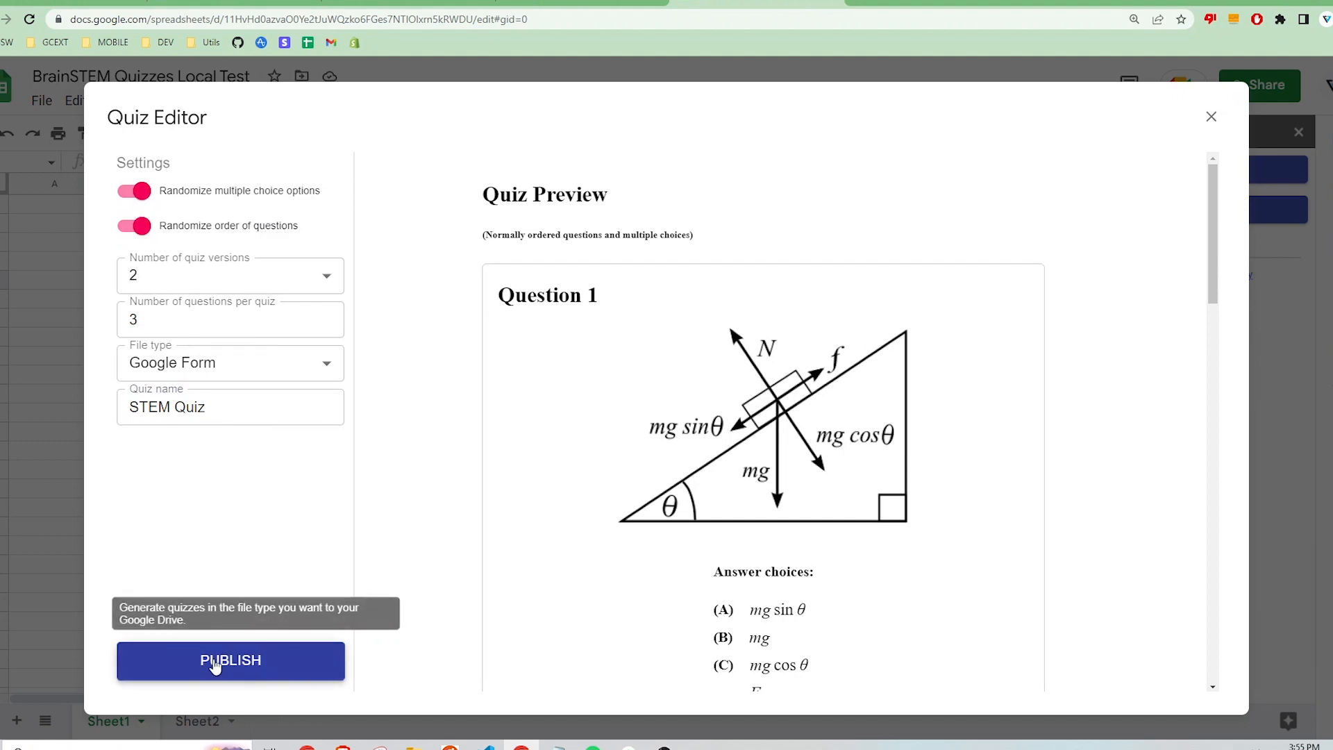
left_click(244, 663)
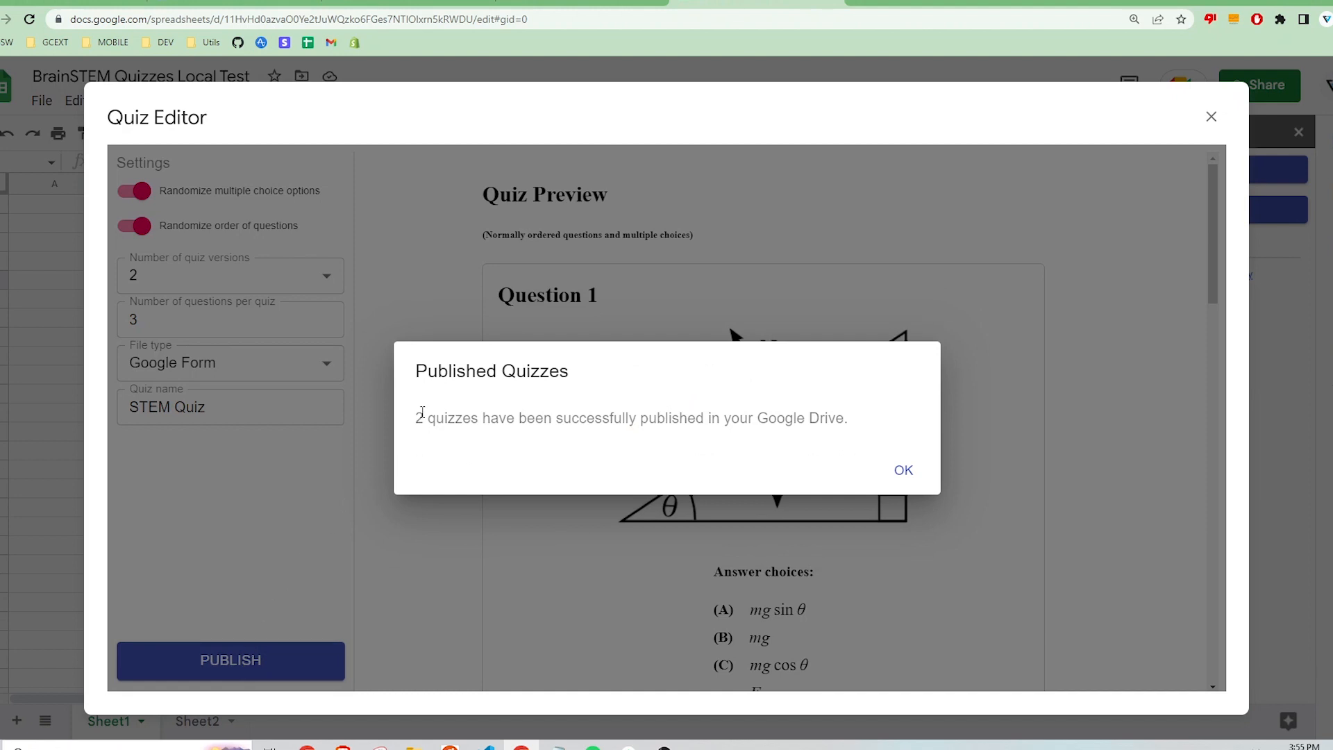
left_click(894, 469)
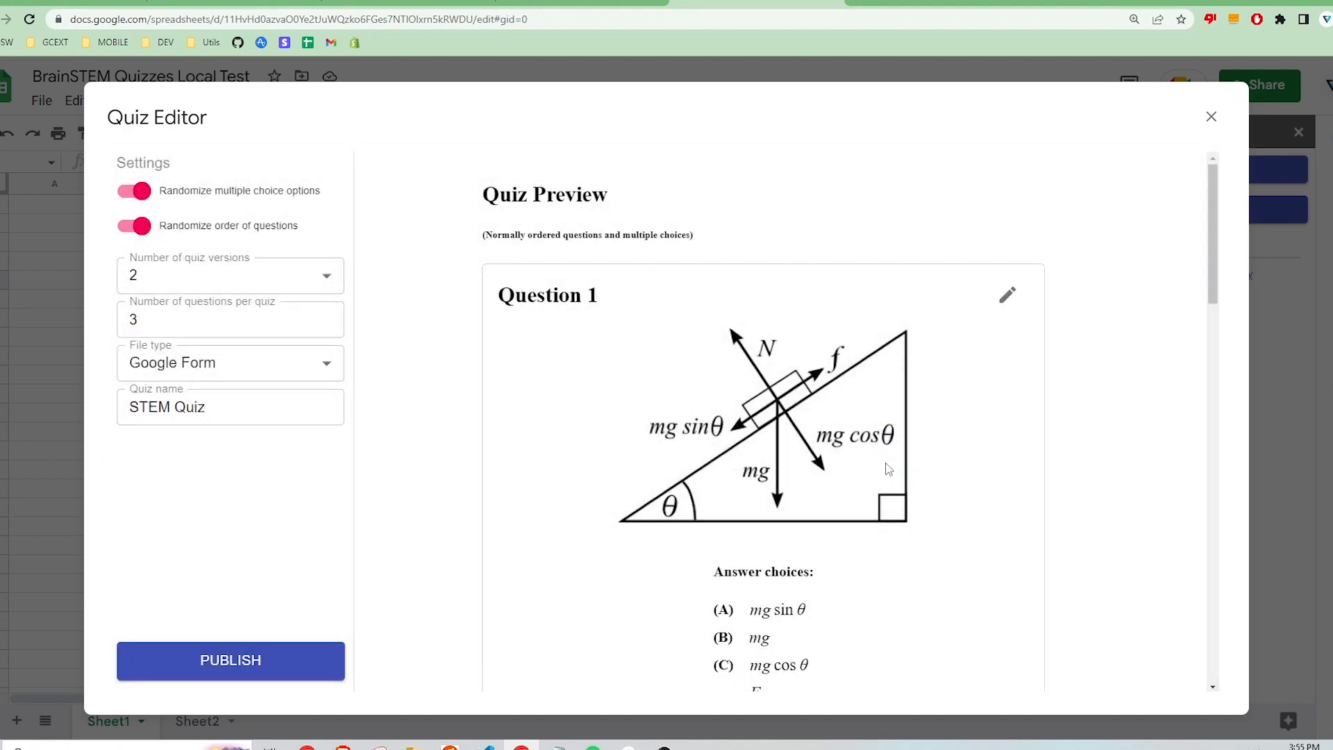
- Open the published Version A and Version B forms of the STEM Quiz to compare their titles and first questions
left_click(590, 6)
left_click_drag(391, 108, 680, 112)
left_click(713, 117)
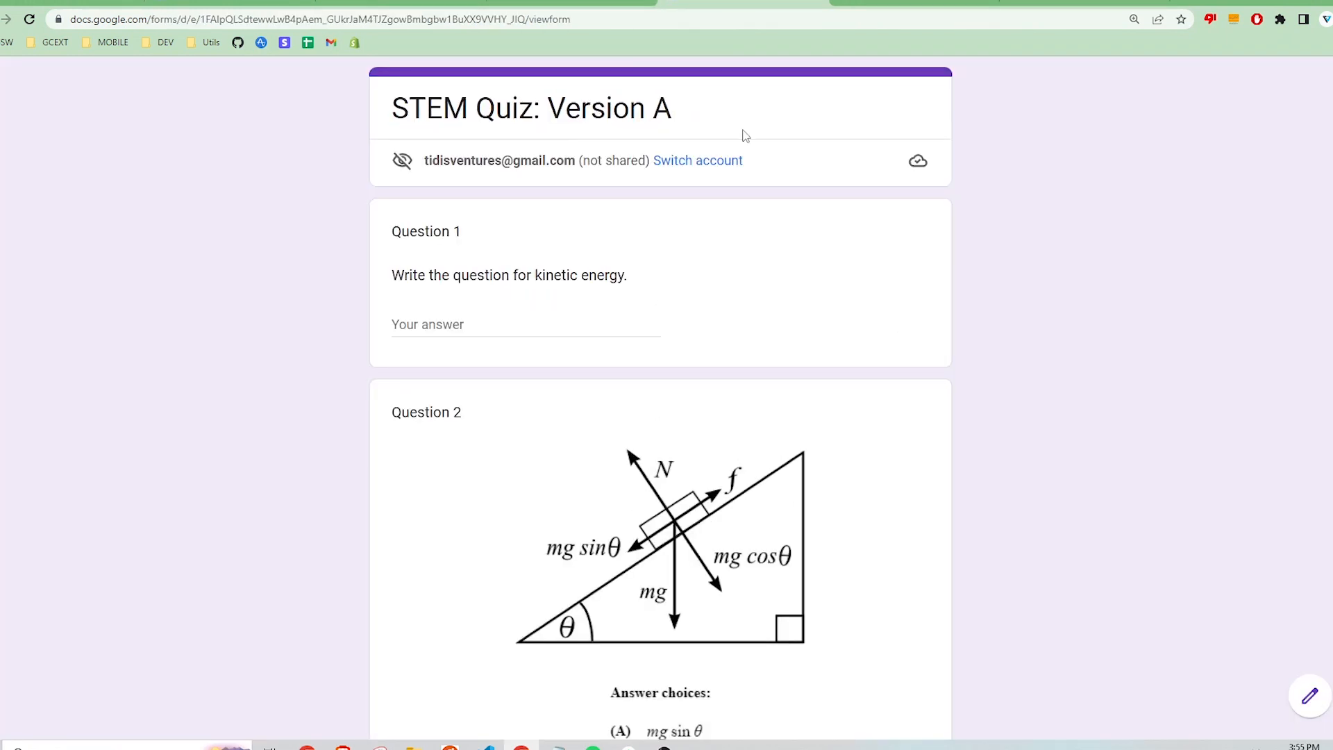
left_click(870, 5)
left_click_drag(387, 115, 678, 111)
left_click(731, 122)
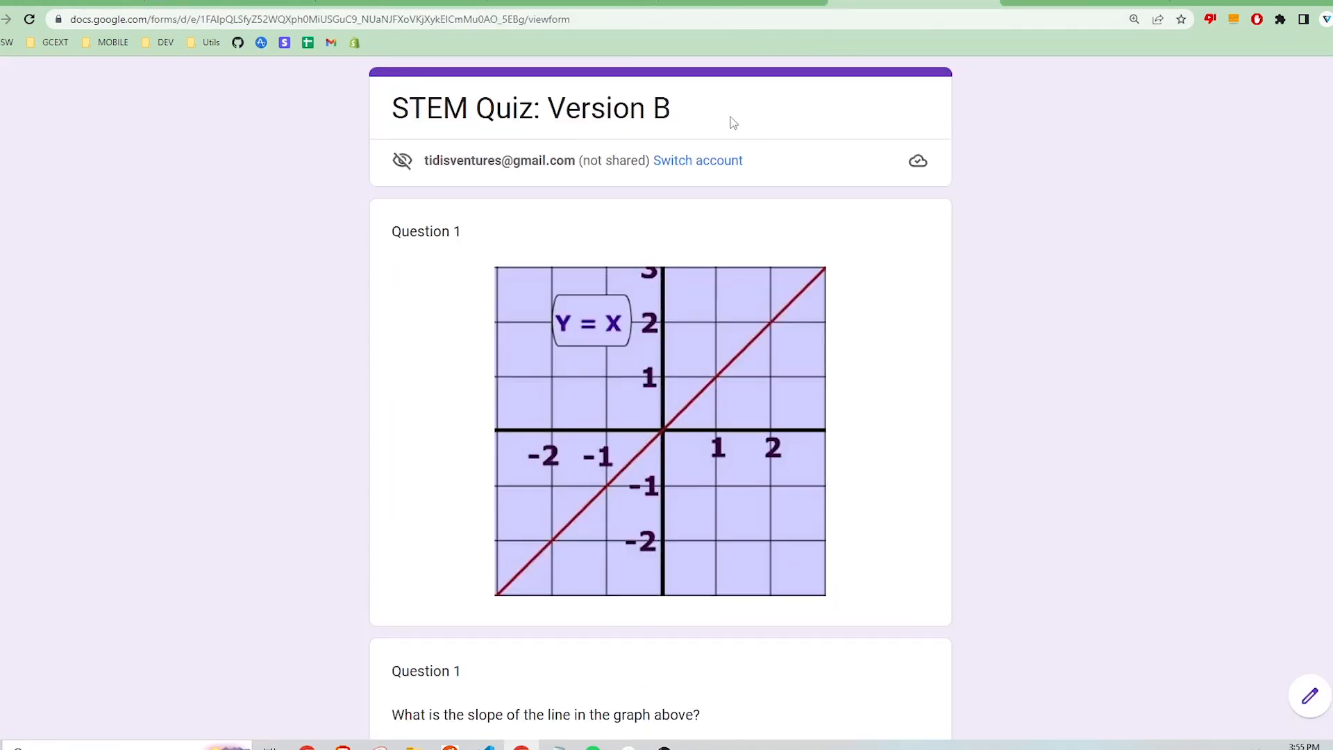
- Return to the Version A form and review all its questions and answer choices down to the end
left_click(757, 4)
scroll(1097, 303, "down", 2)
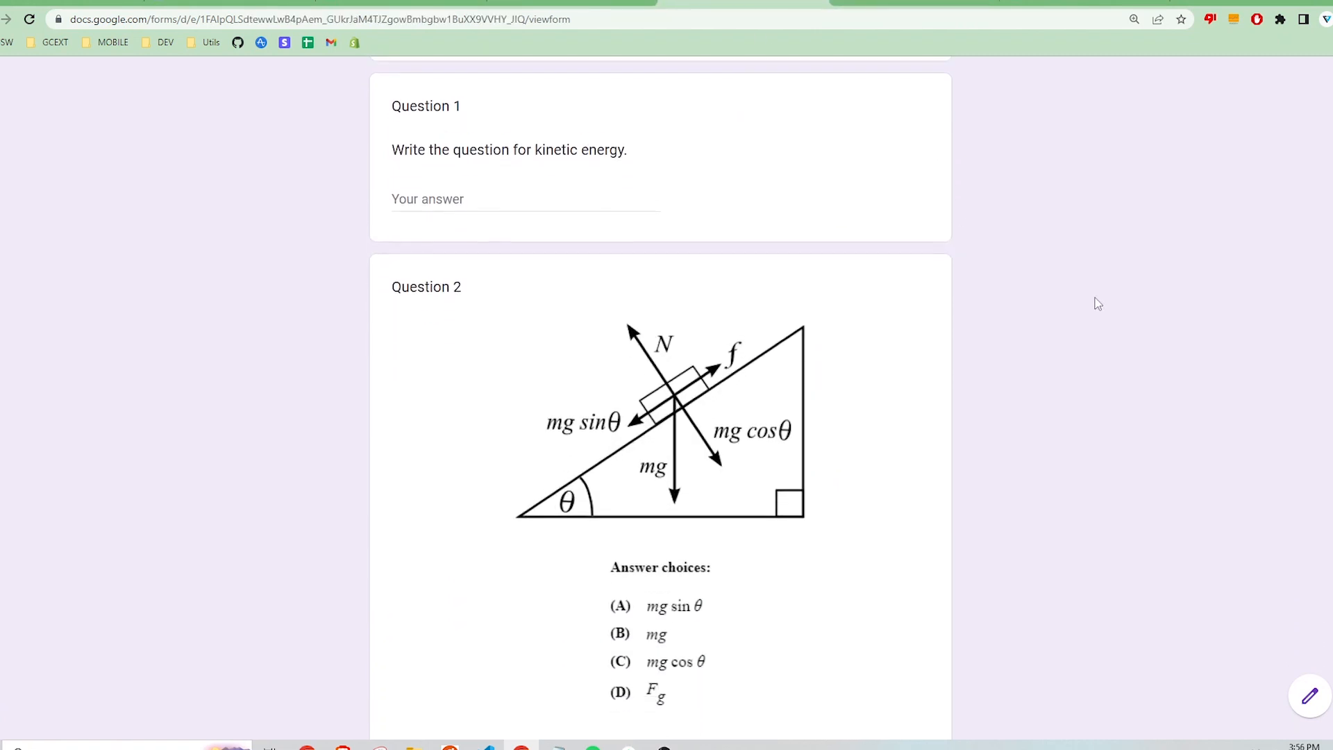
scroll(1097, 303, "down", 3)
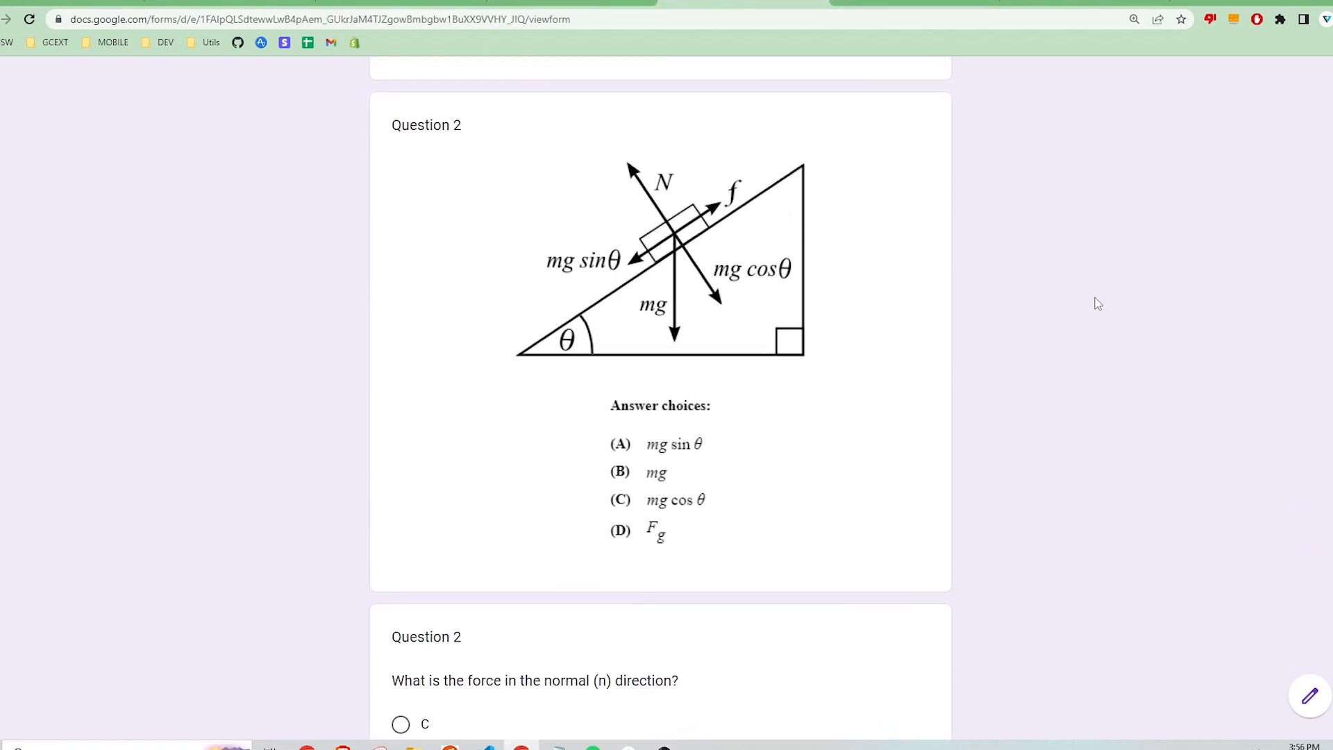
scroll(751, 393, "down", 6)
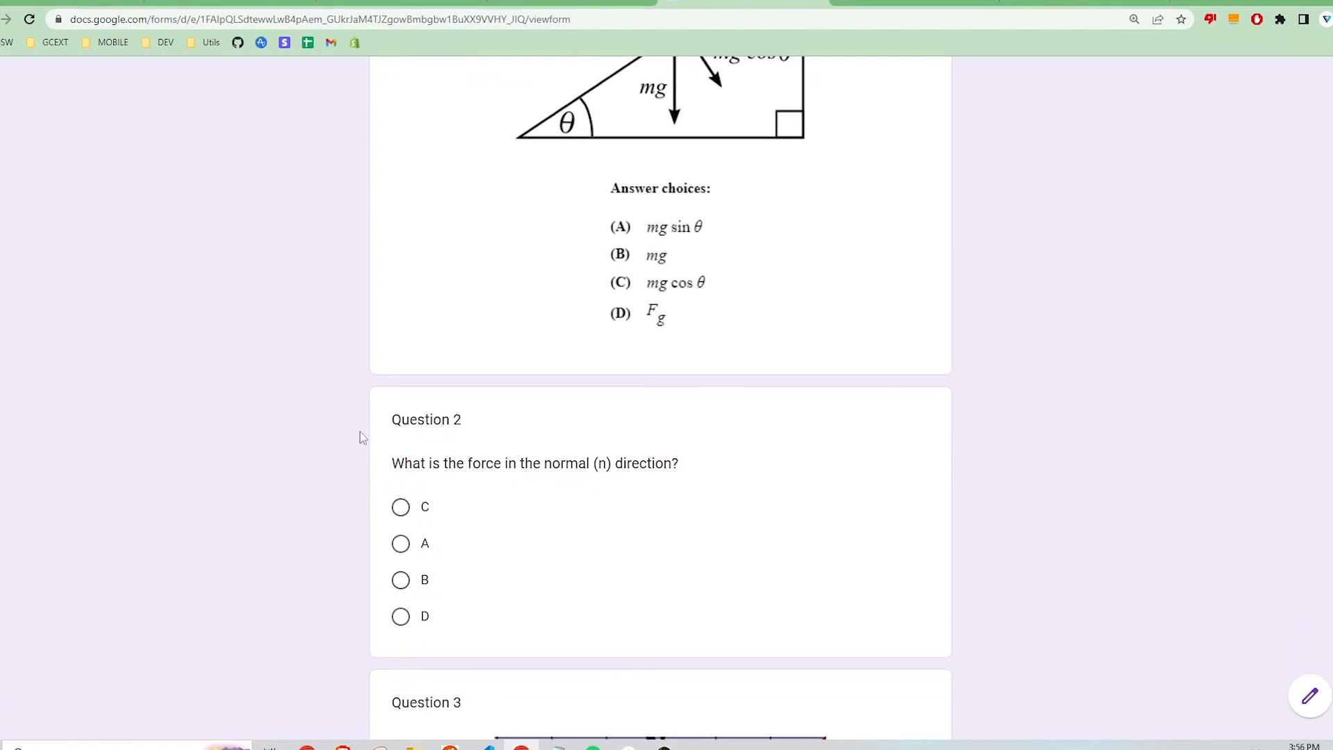
scroll(759, 495, "down", 2)
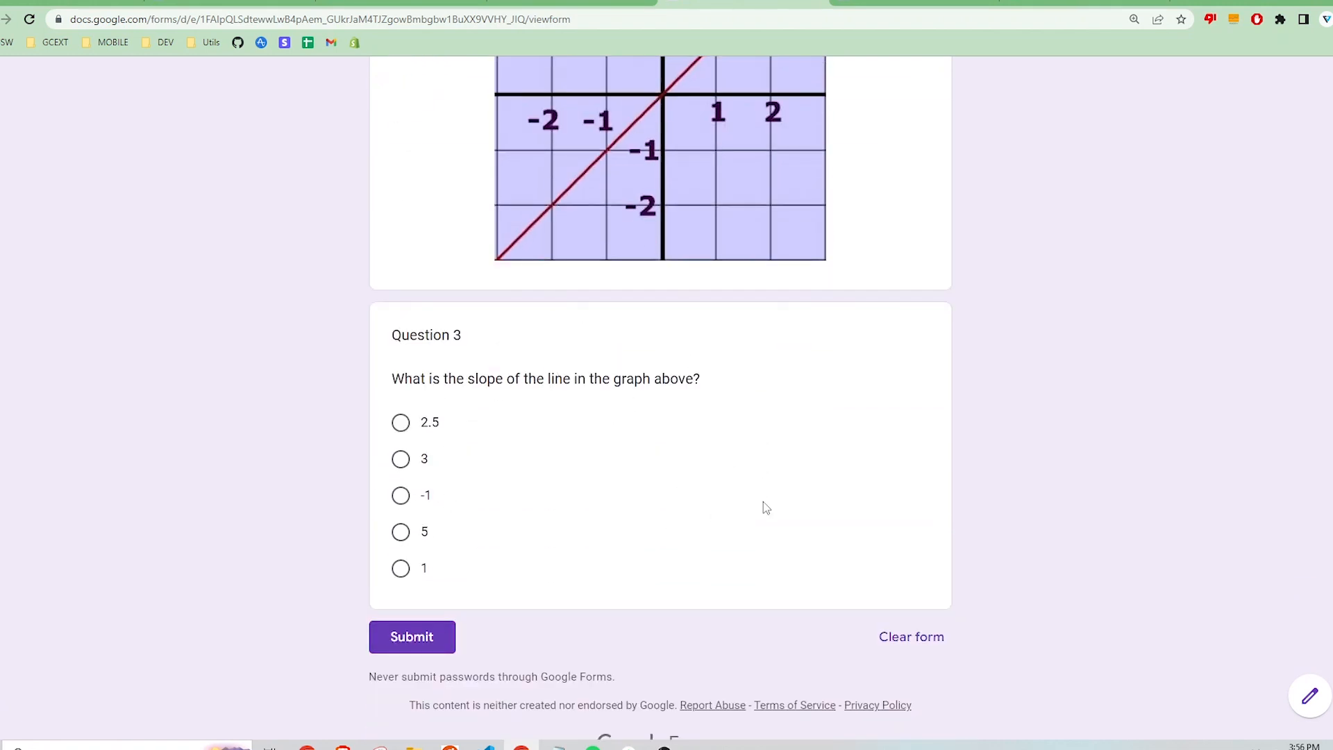
scroll(764, 501, "up", 13)
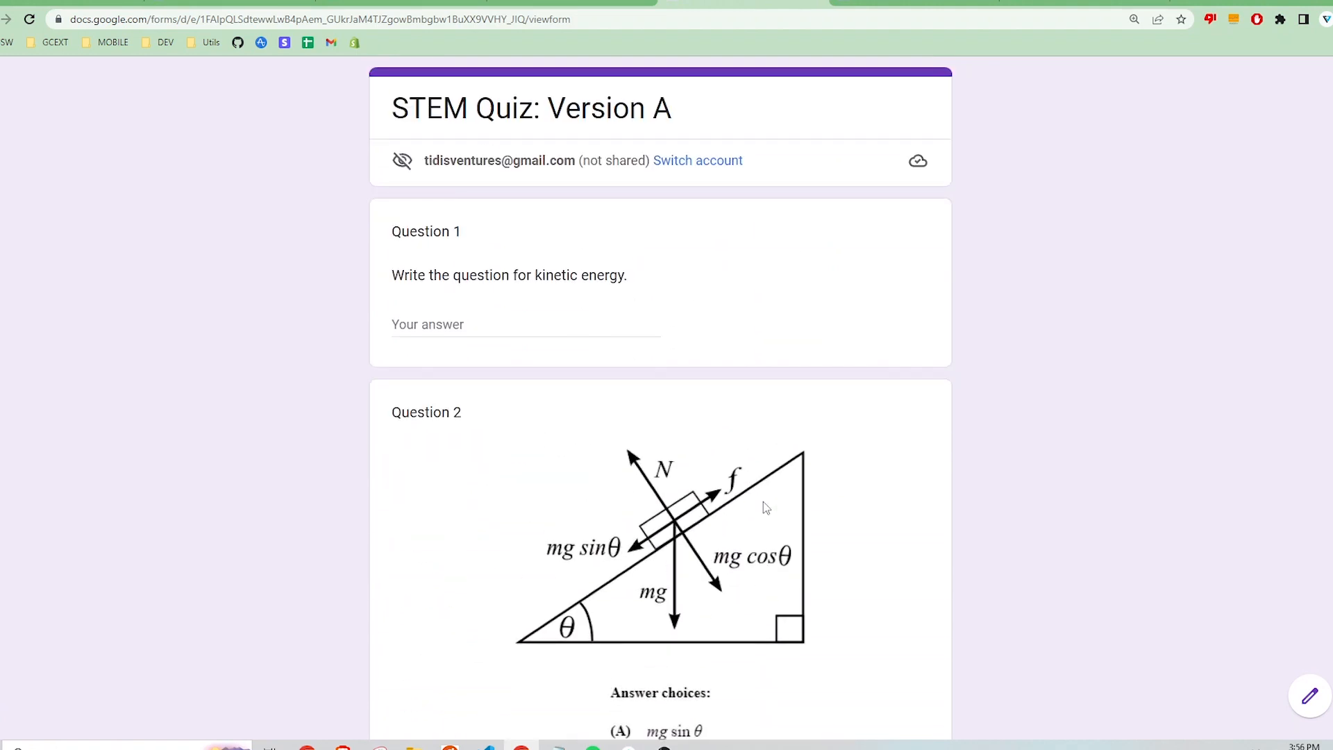
- Switch to the published Version B form and review all its questions and answer choices down to the end
key("ctrl+Tab")
scroll(895, 339, "down", 2)
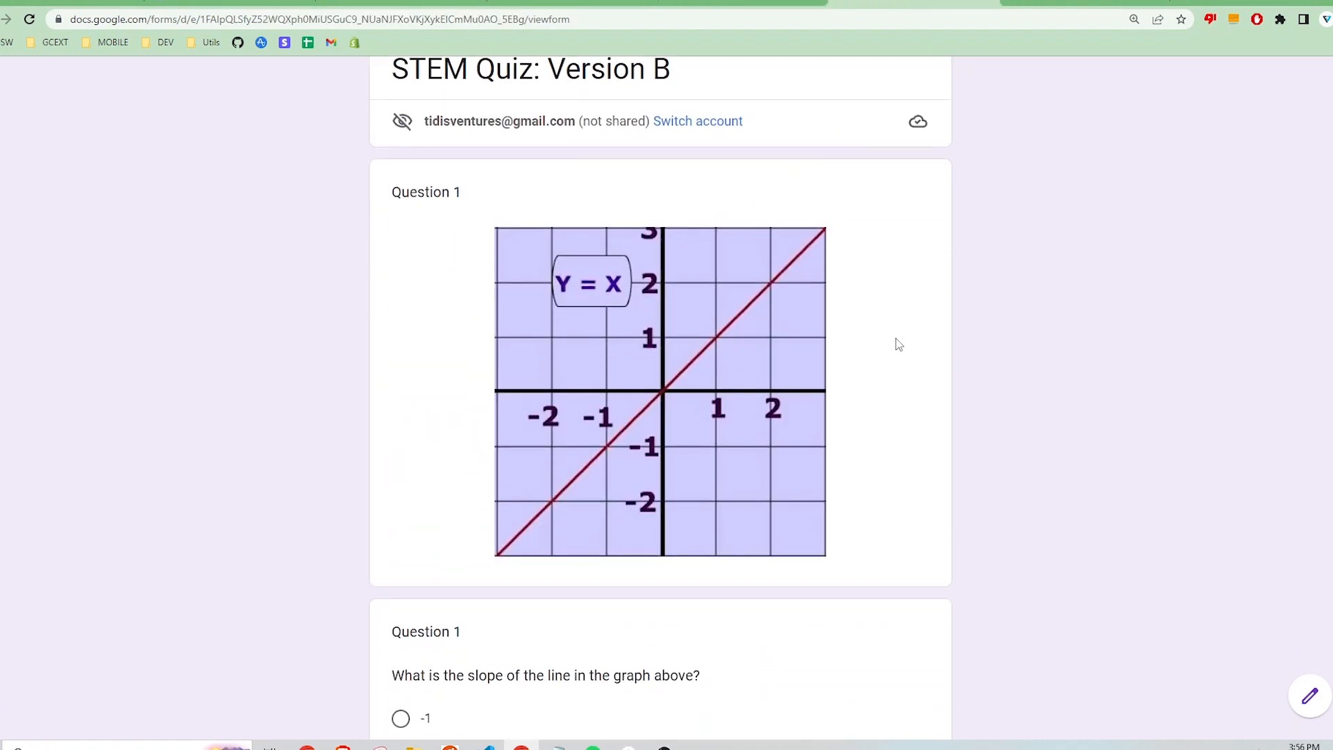
scroll(898, 344, "down", 1)
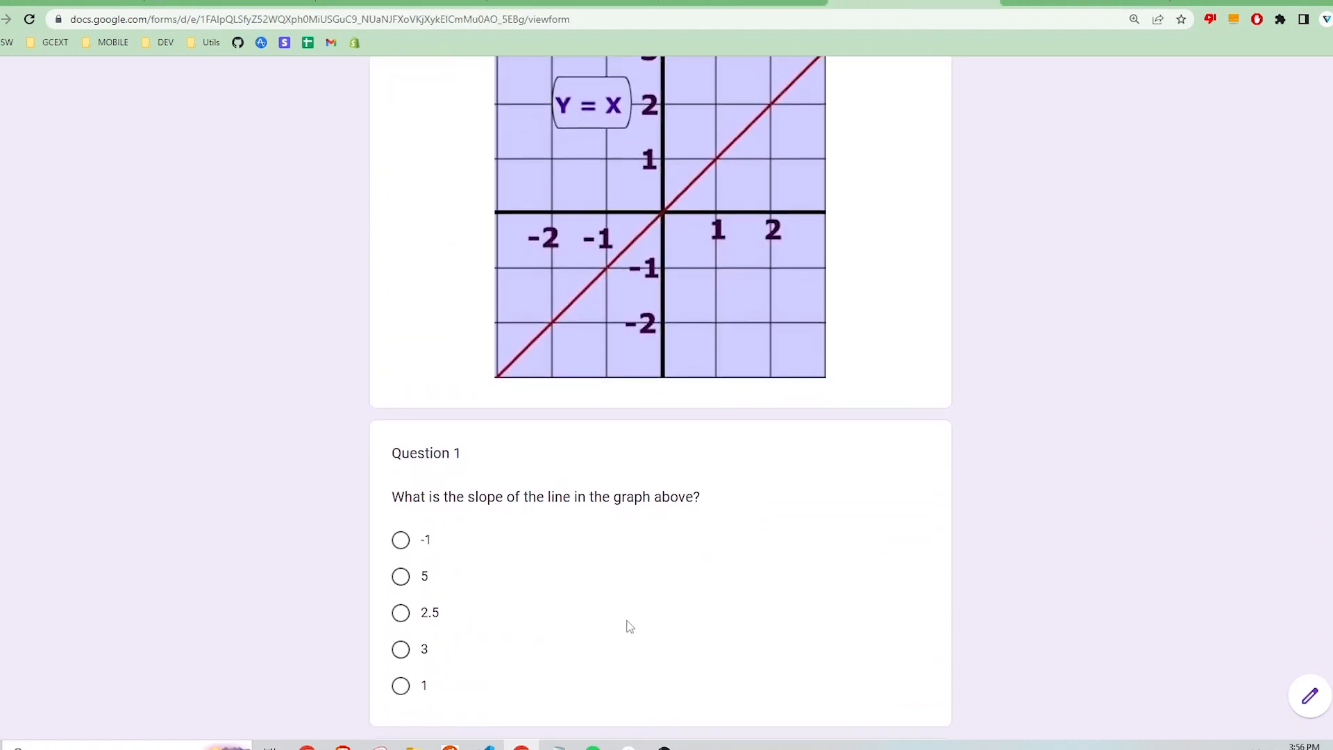
scroll(808, 356, "down", 8)
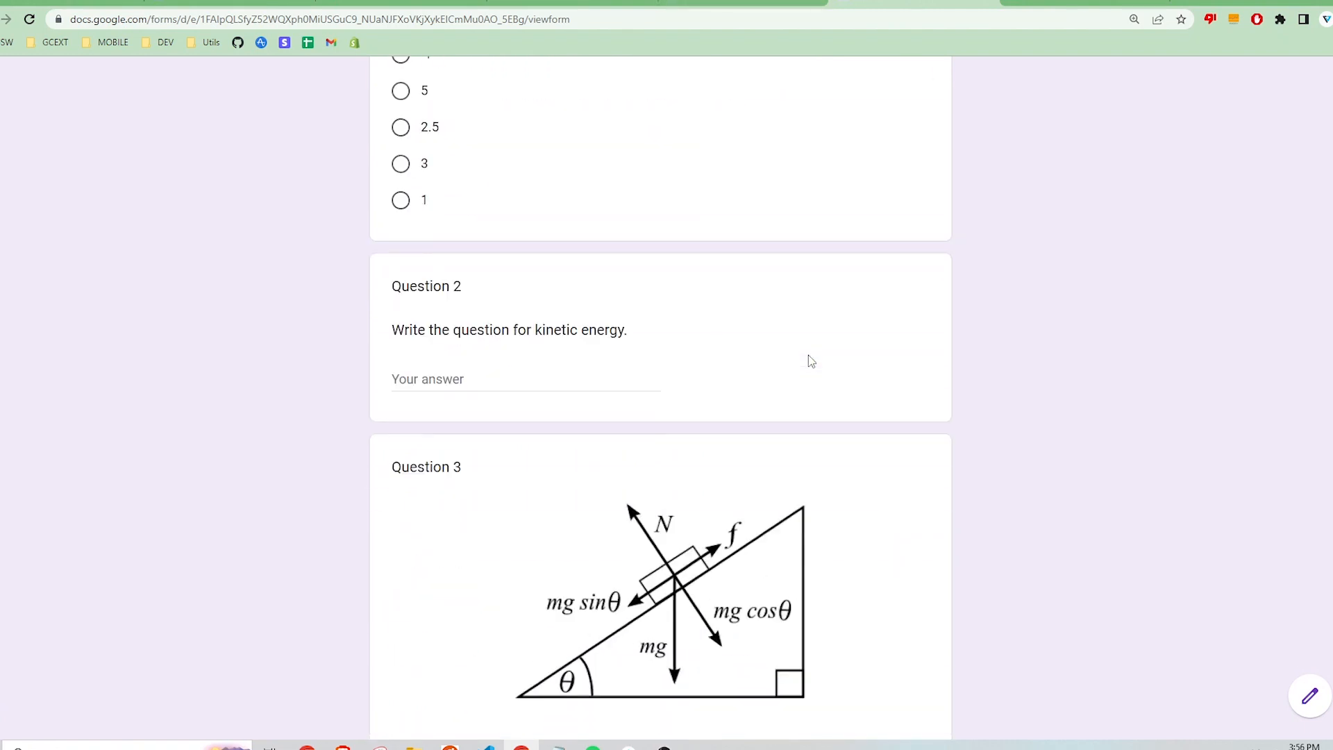
scroll(706, 368, "down", 3)
scroll(664, 526, "down", 4)
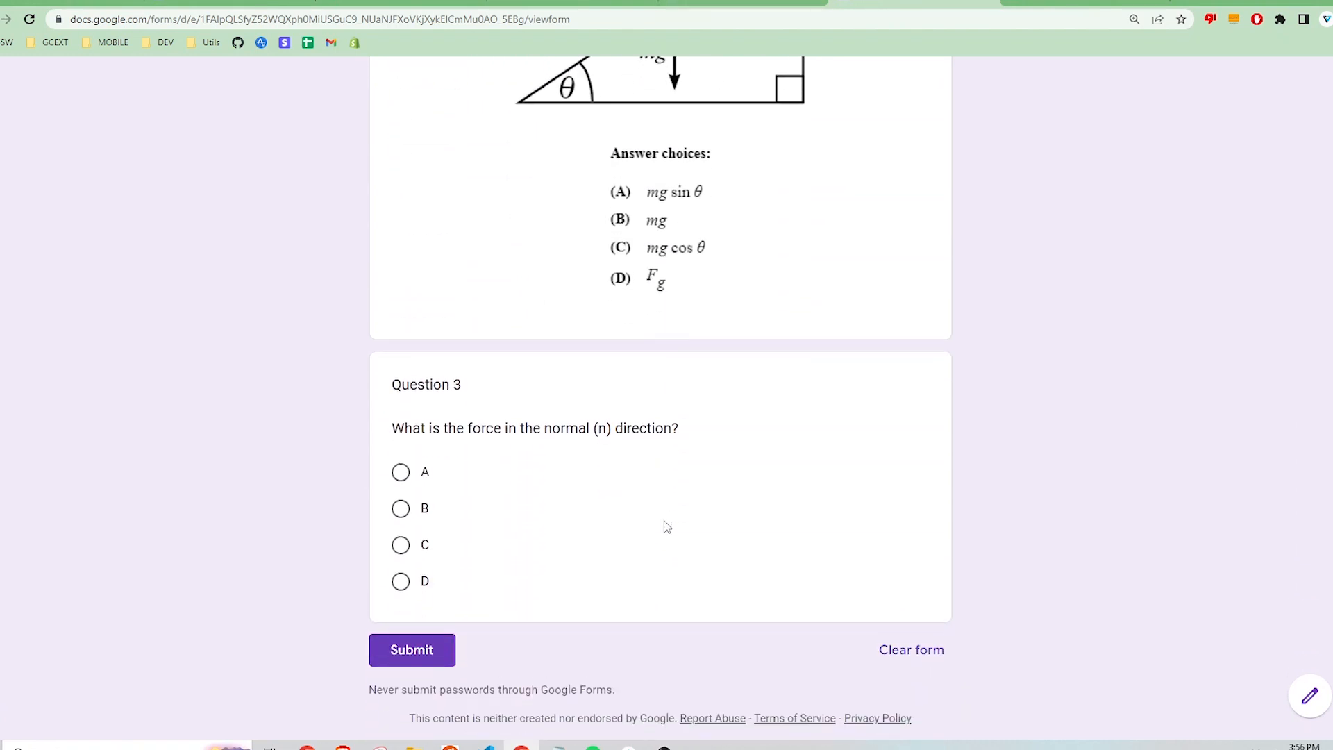
scroll(664, 526, "up", 4)
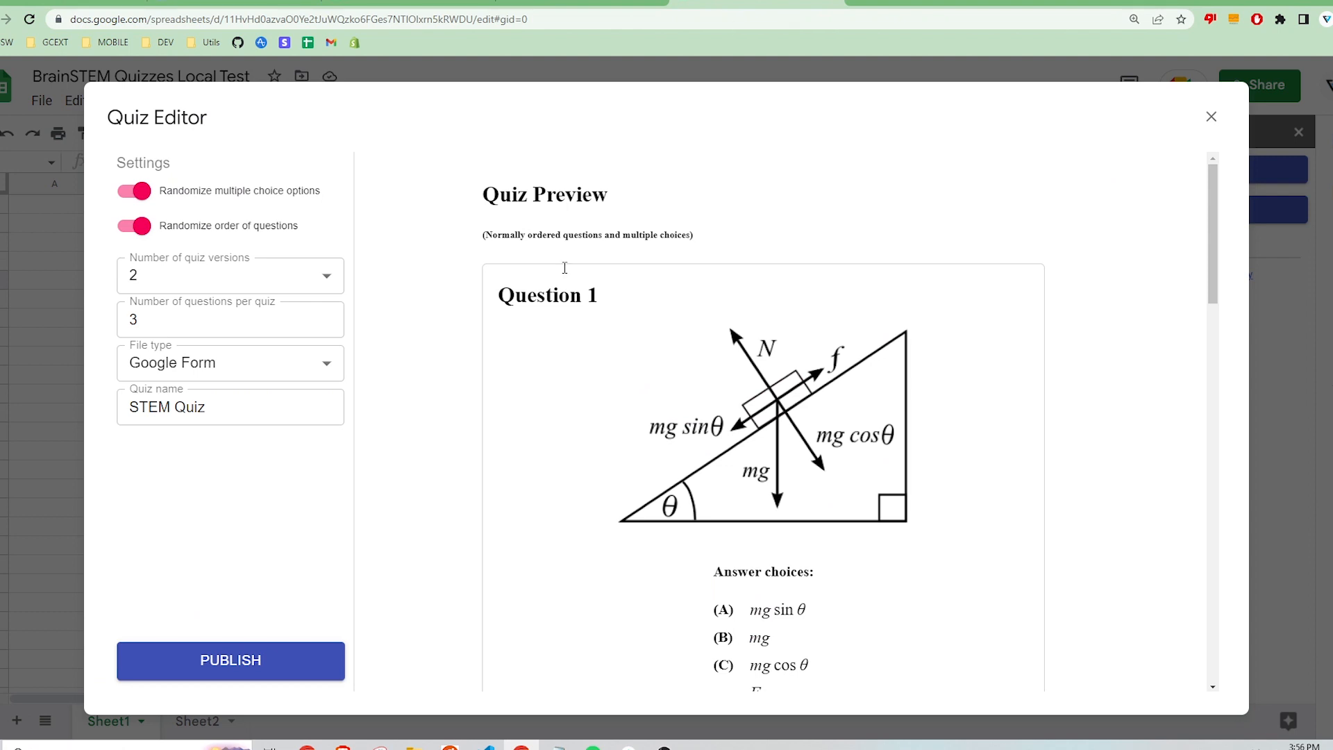
- Change the quiz's file type to Google Doc and publish the STEM Quiz in that format
left_click(265, 379)
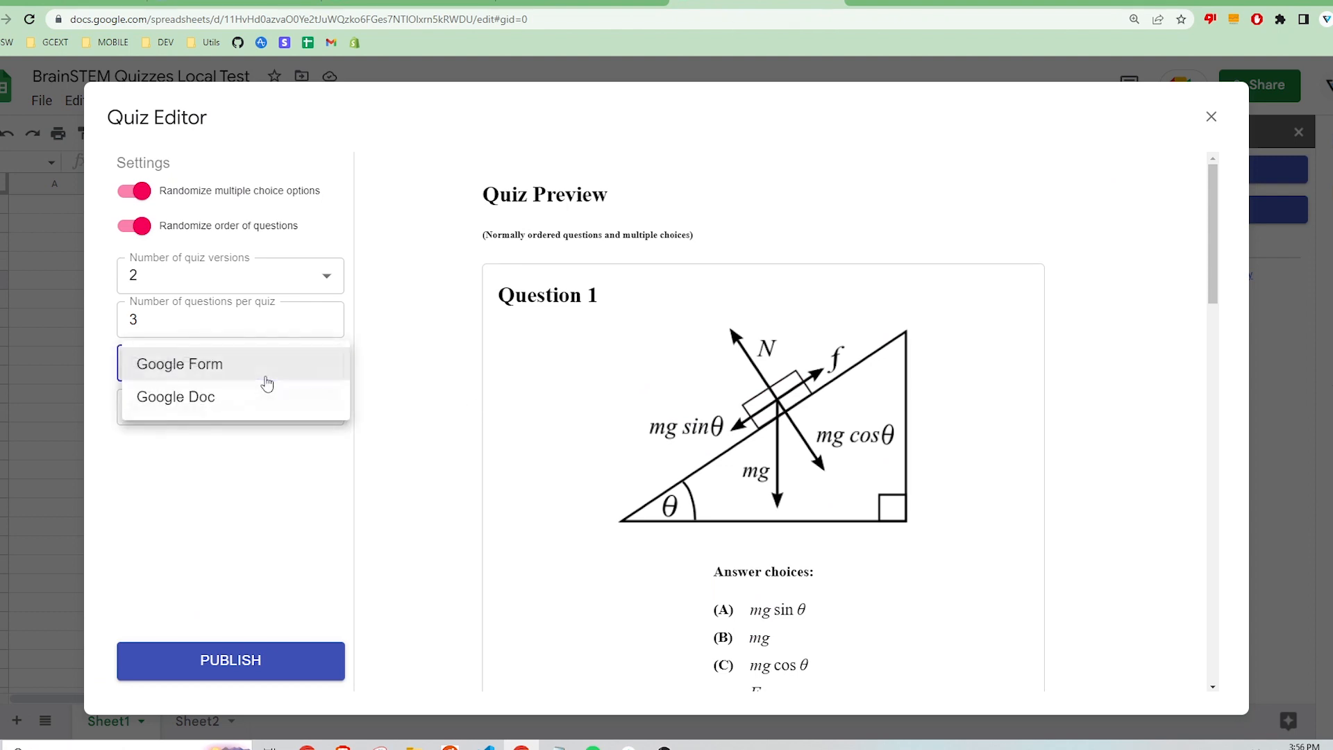
left_click(198, 401)
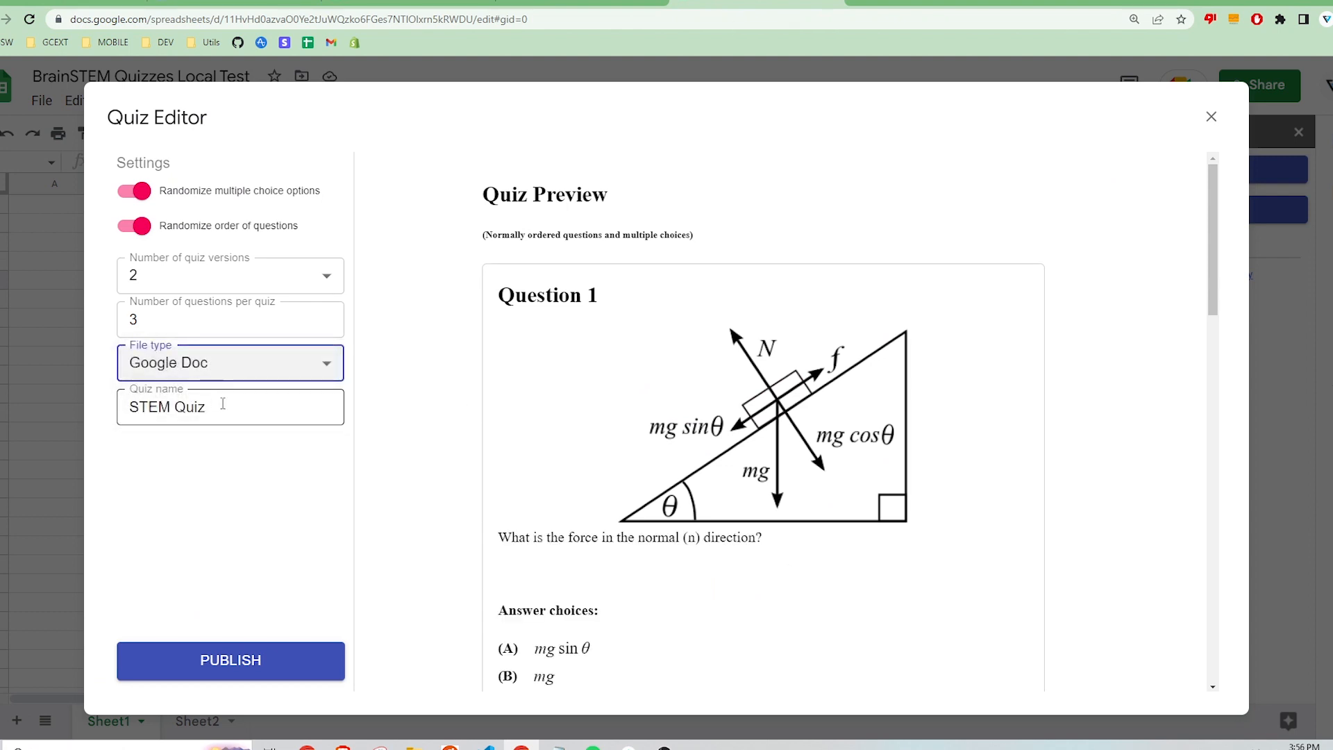
left_click(312, 658)
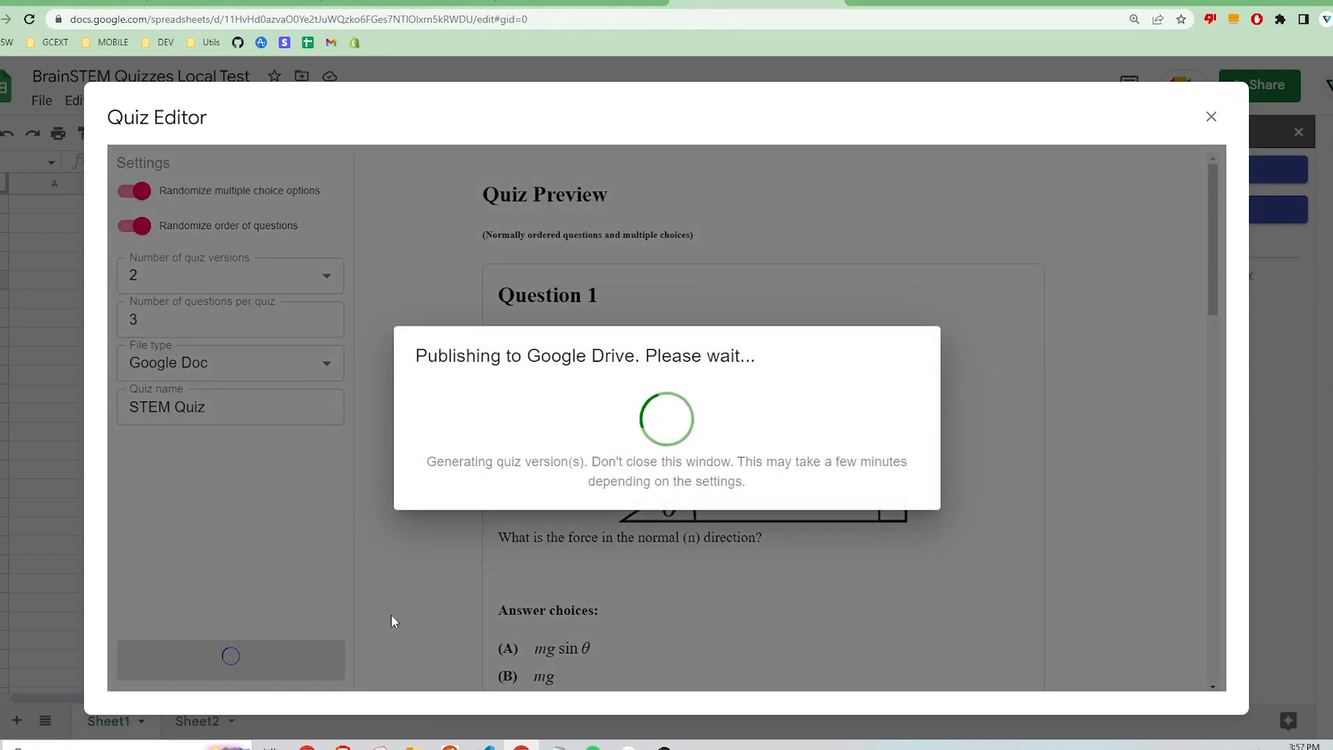
left_click(904, 472)
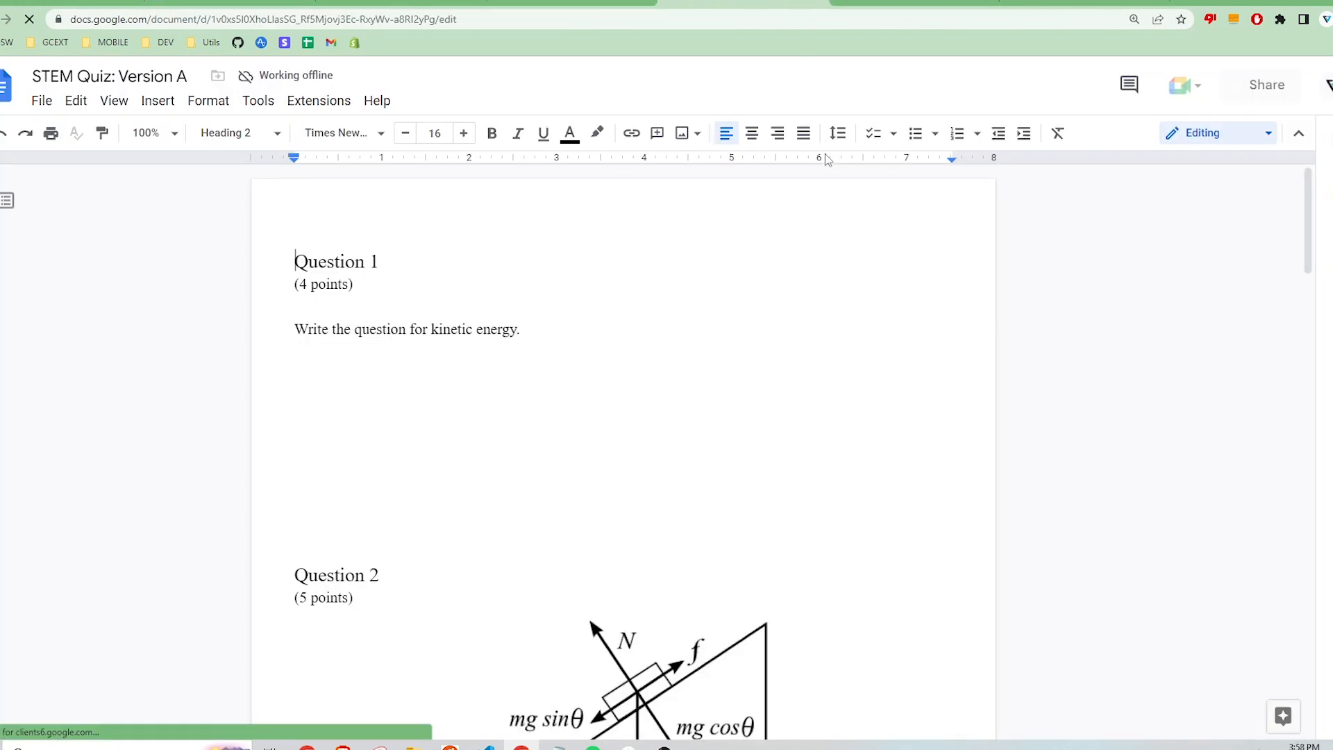
- Review the questions, point values and answer choices in the Version A document through to its answer key
scroll(1069, 299, "down", 2)
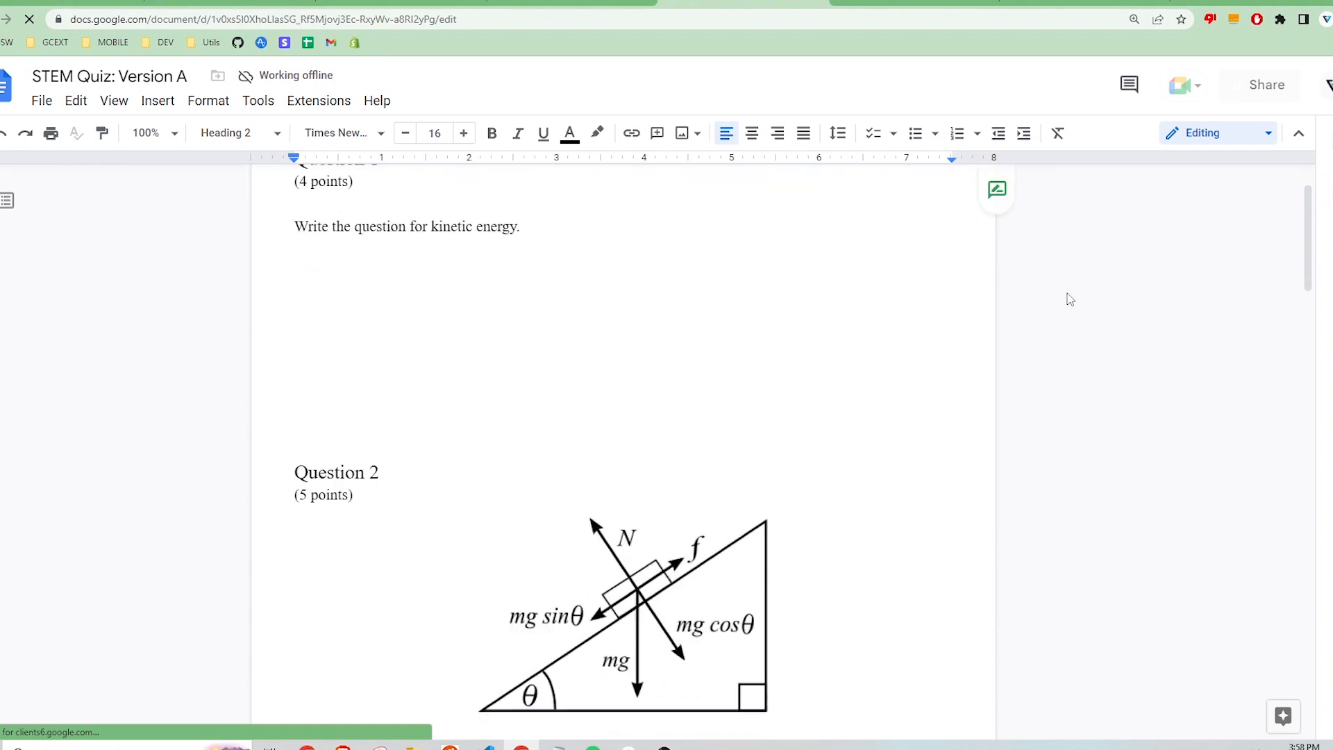
scroll(1070, 298, "down", 5)
scroll(1069, 298, "up", 2)
scroll(1028, 303, "down", 1)
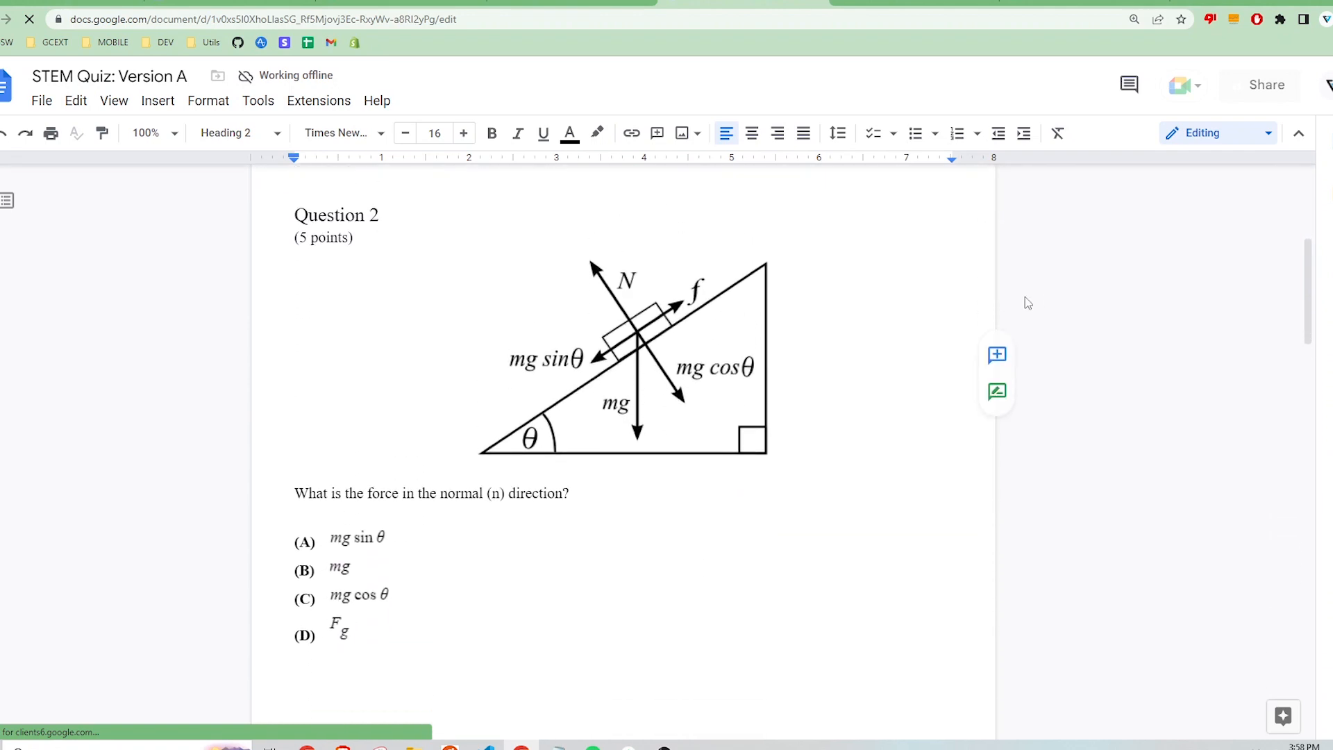
scroll(911, 440, "down", 10)
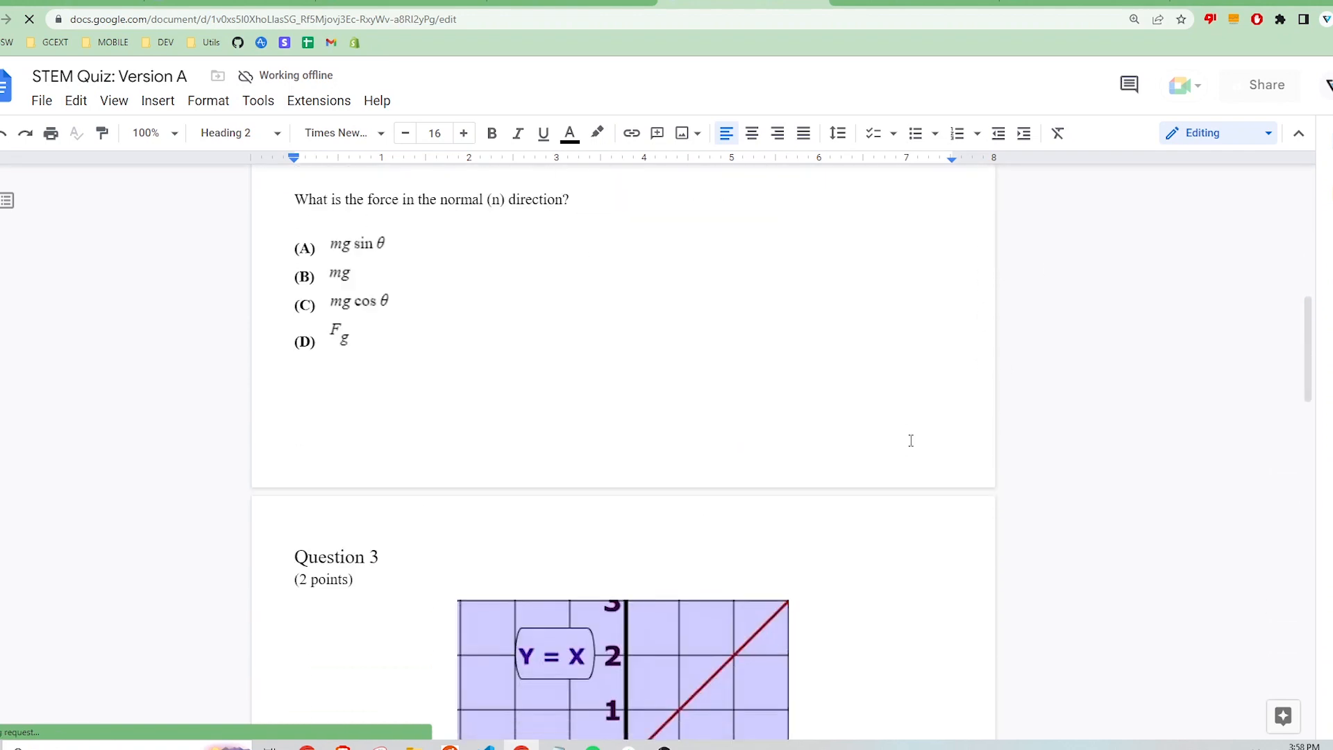
scroll(563, 280, "down", 10)
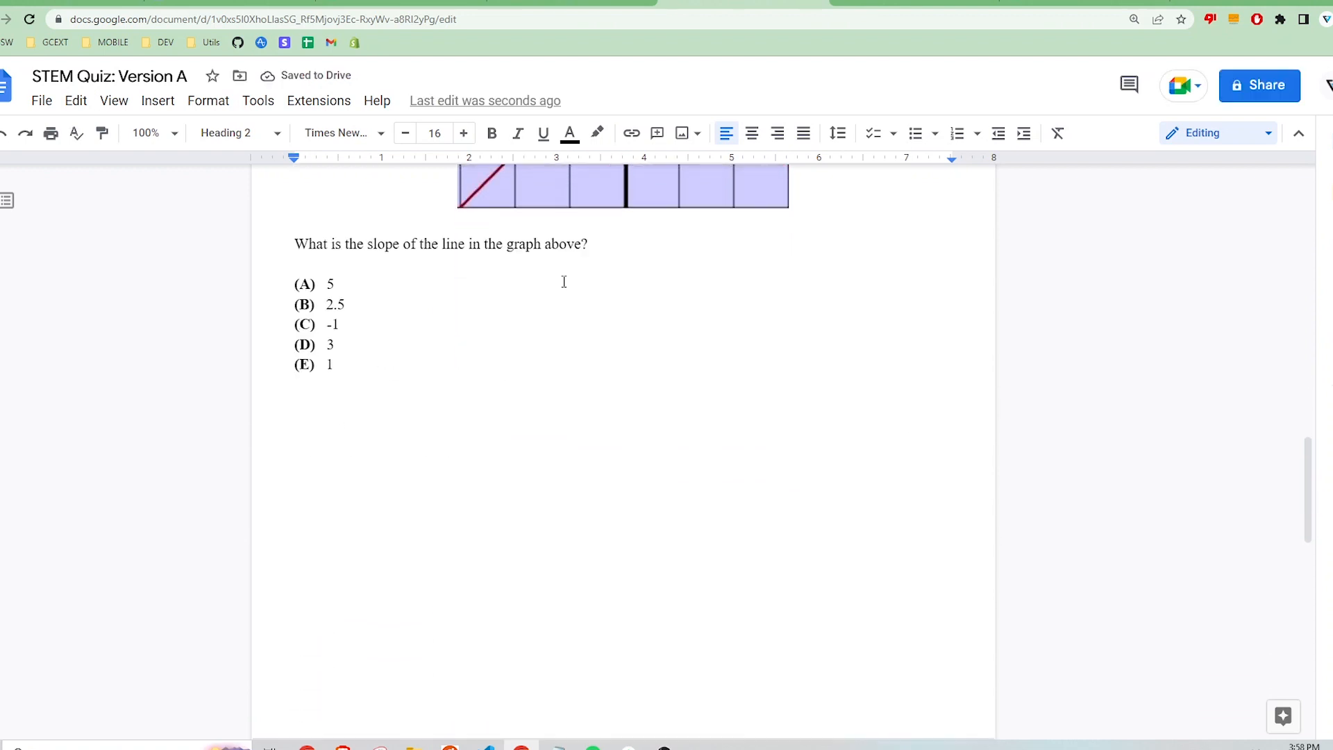
scroll(564, 281, "down", 3)
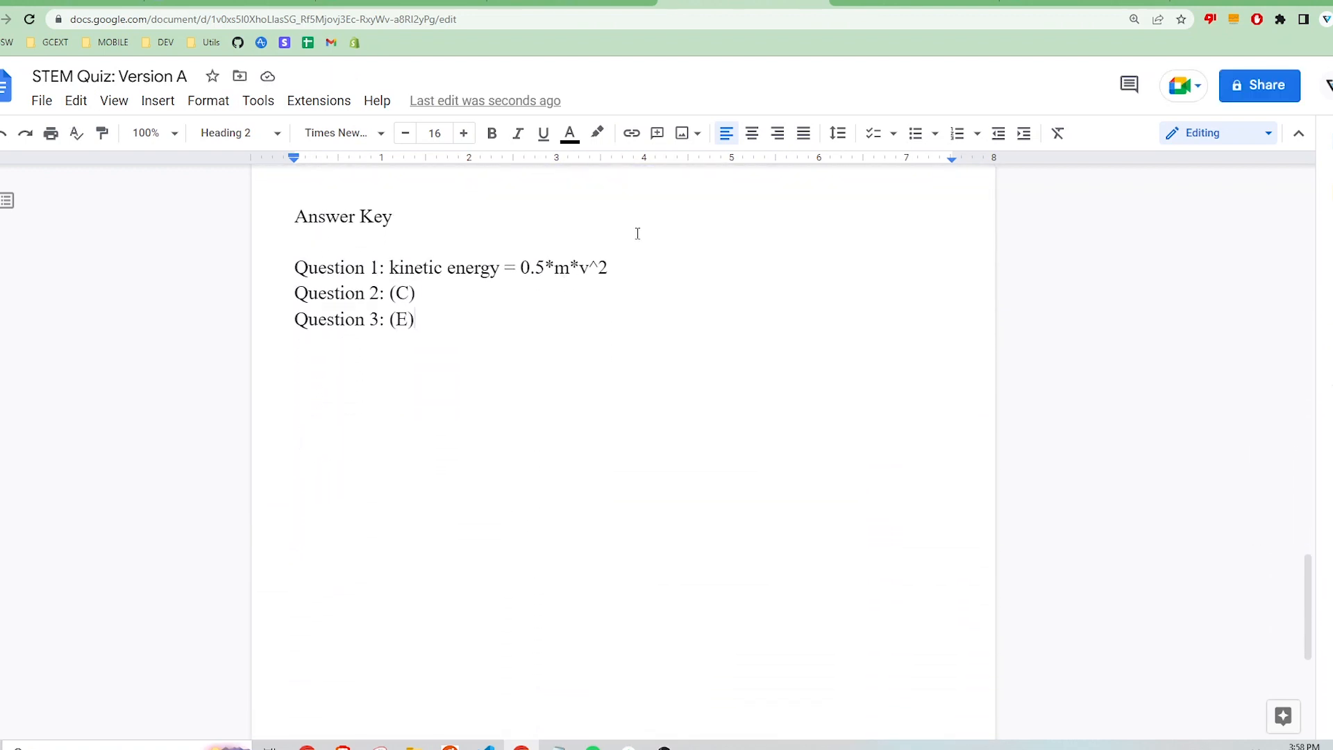
- Review the Version B document's questions, answer choices and answer key, and return to the quiz editor
key("ctrl+Tab")
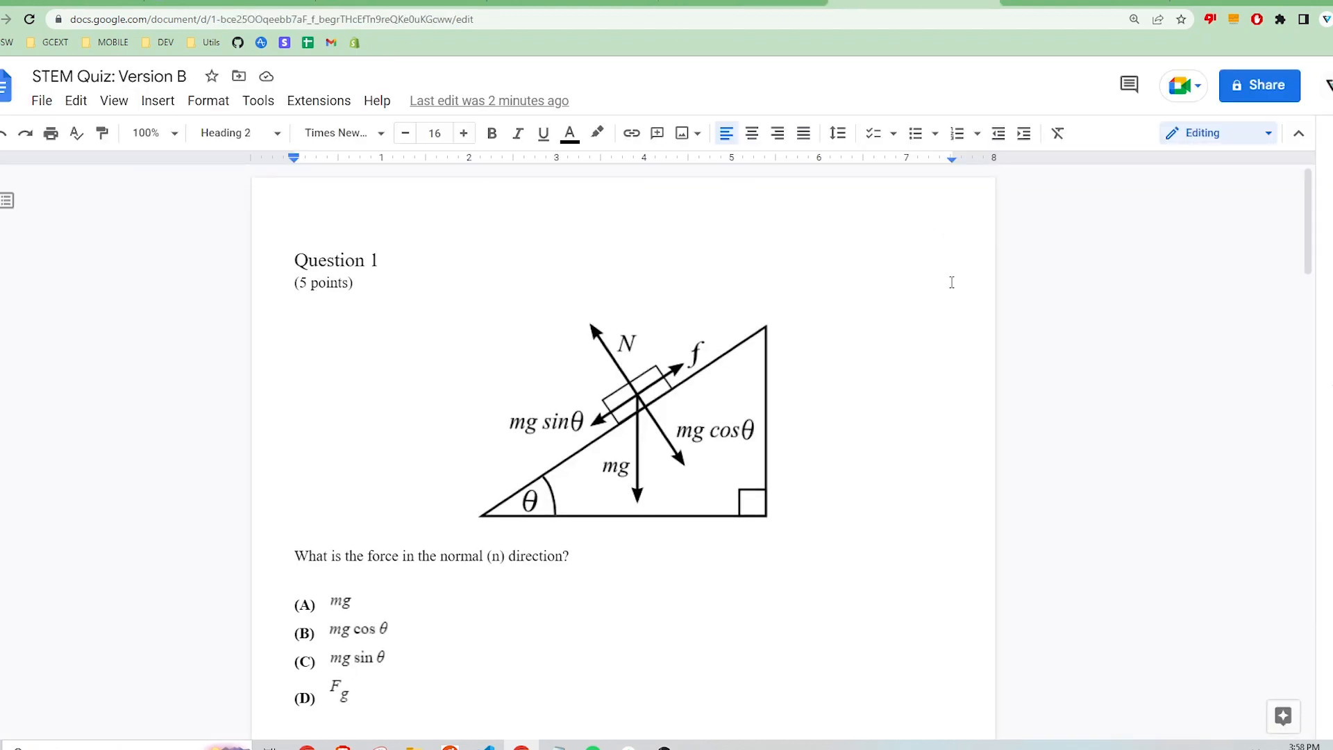
scroll(952, 282, "down", 2)
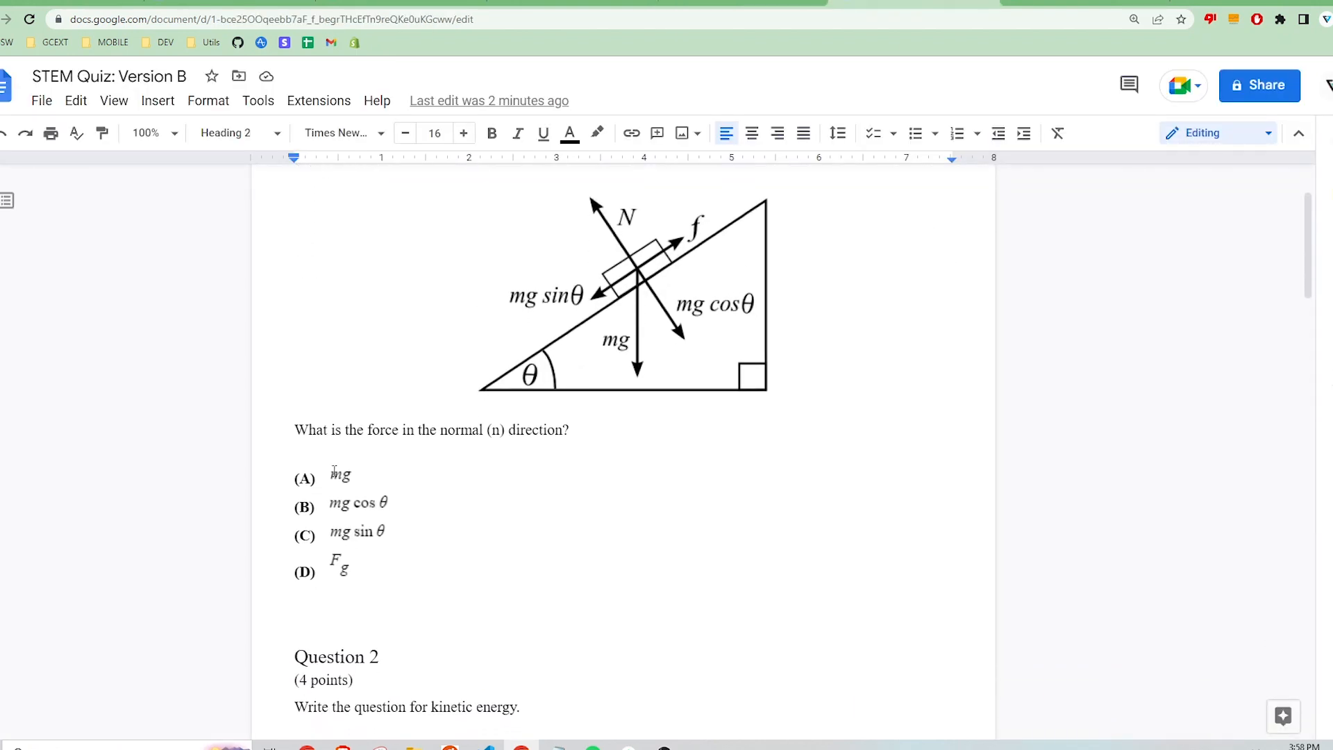
scroll(652, 479, "down", 3)
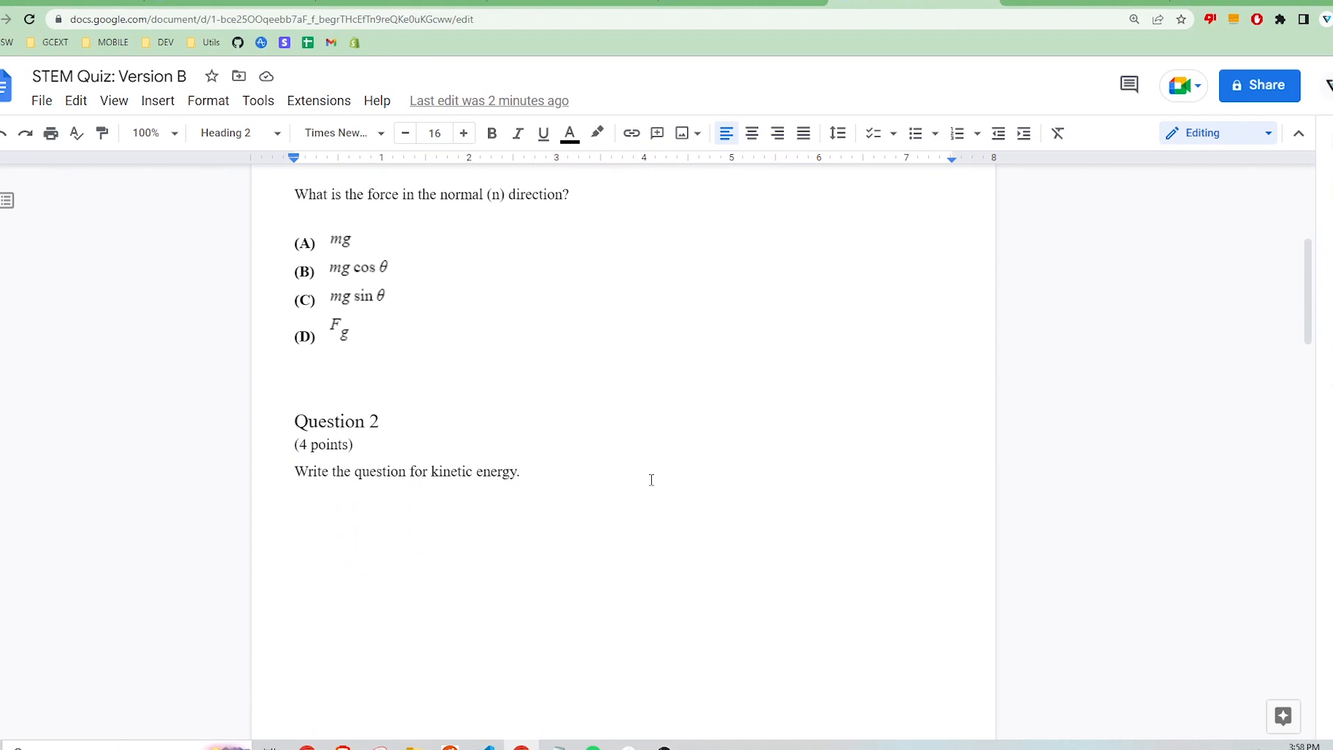
scroll(651, 479, "down", 10)
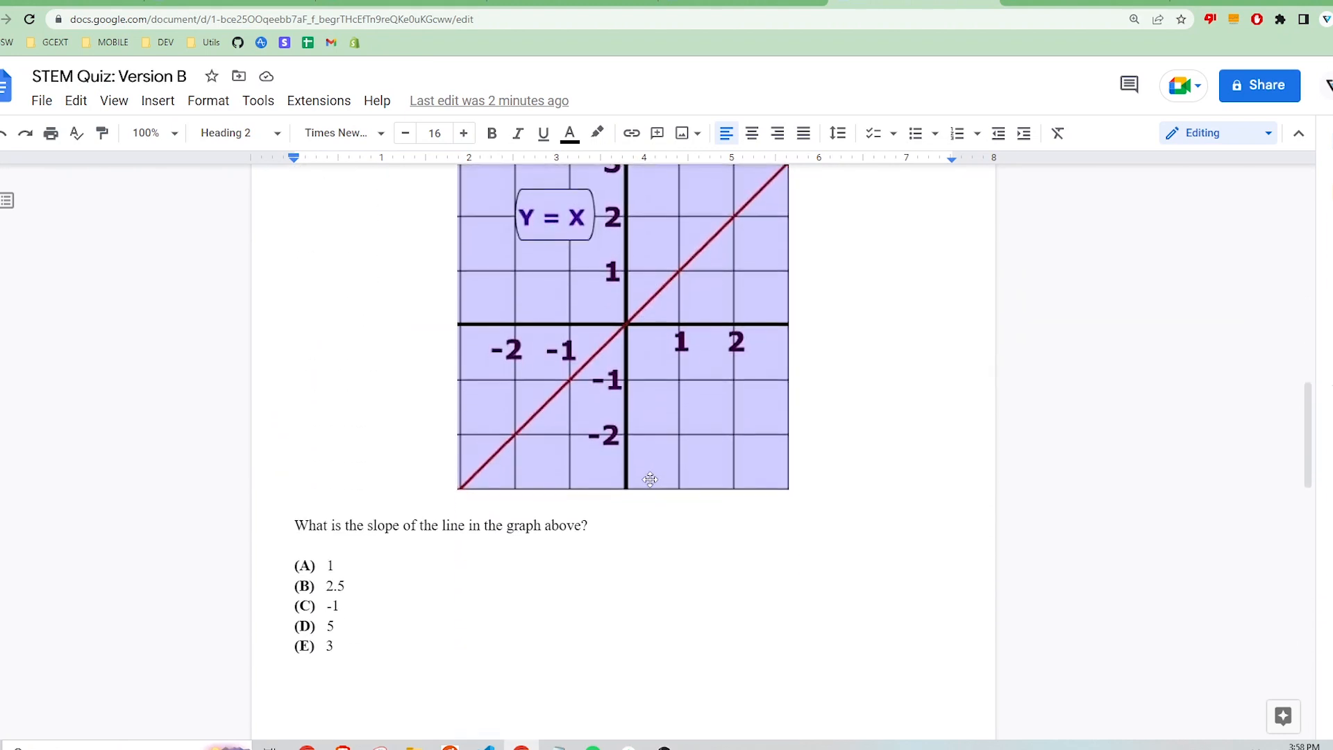
scroll(650, 479, "down", 6)
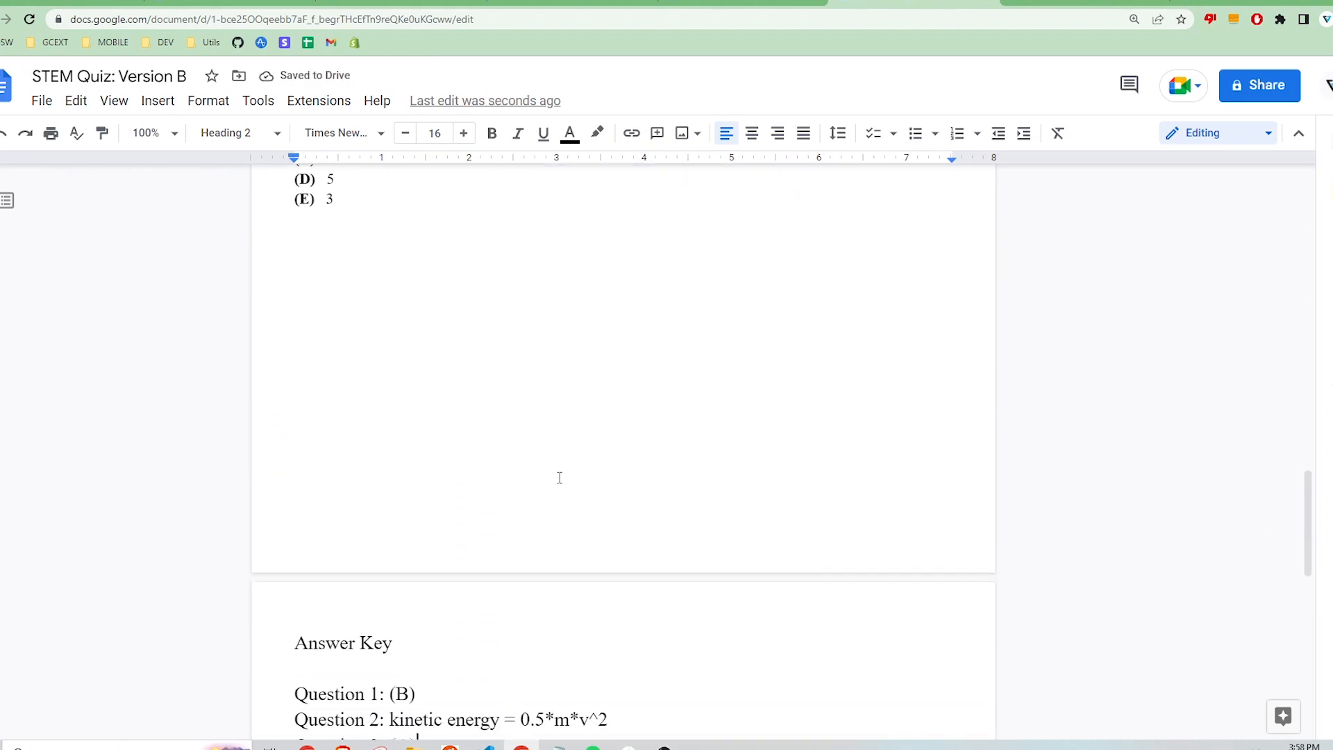
scroll(560, 478, "down", 6)
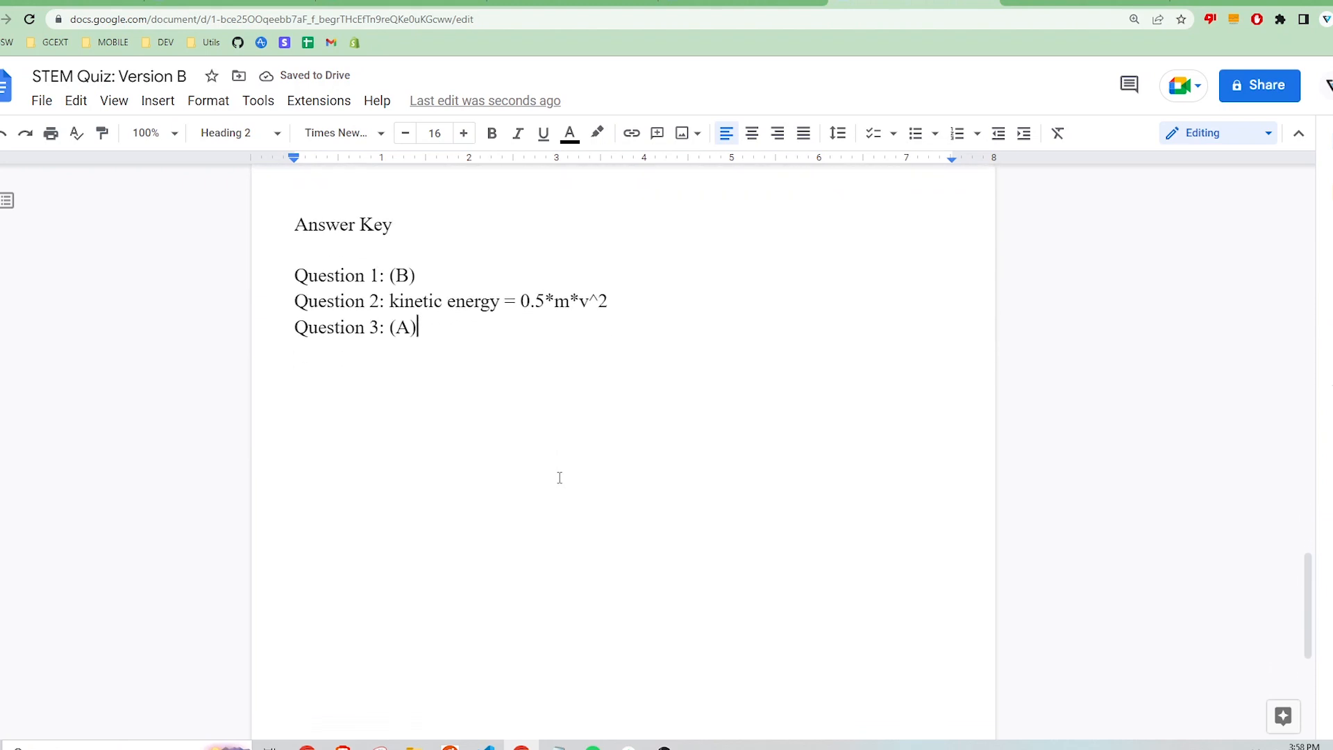
left_click(827, 1)
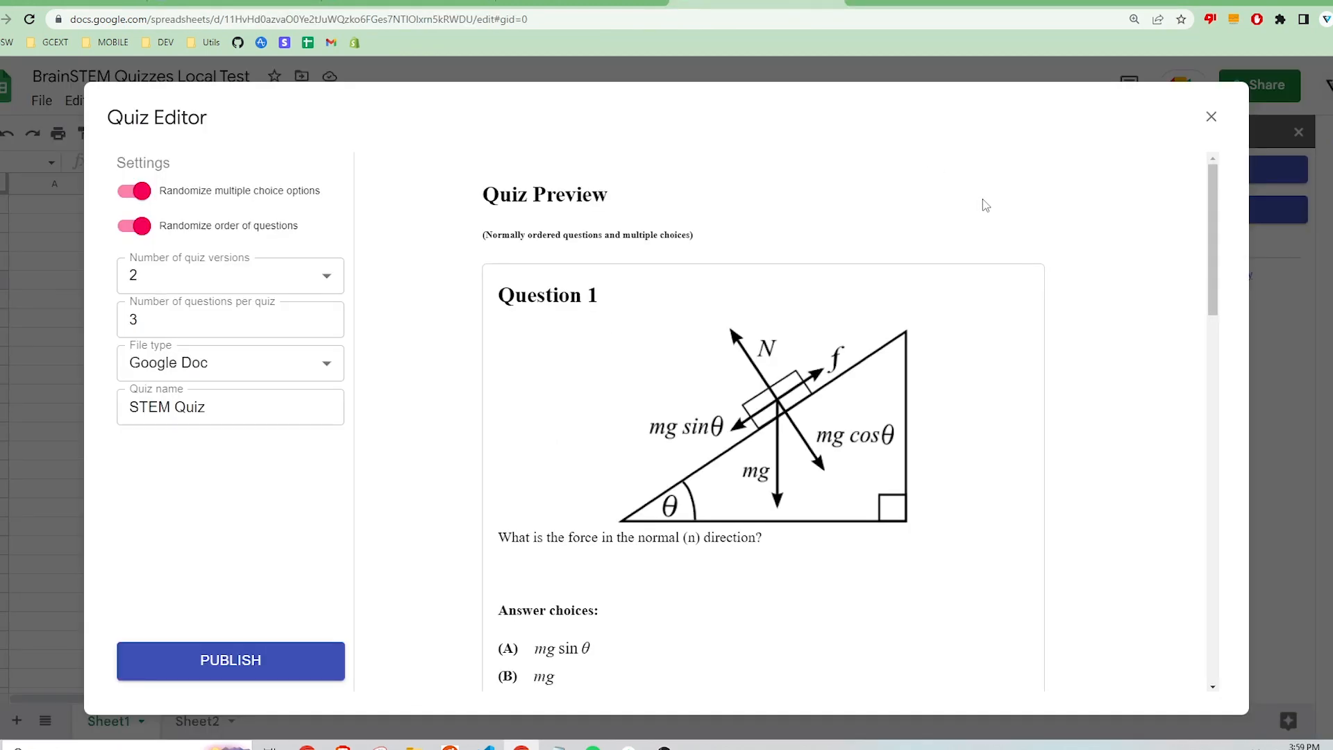